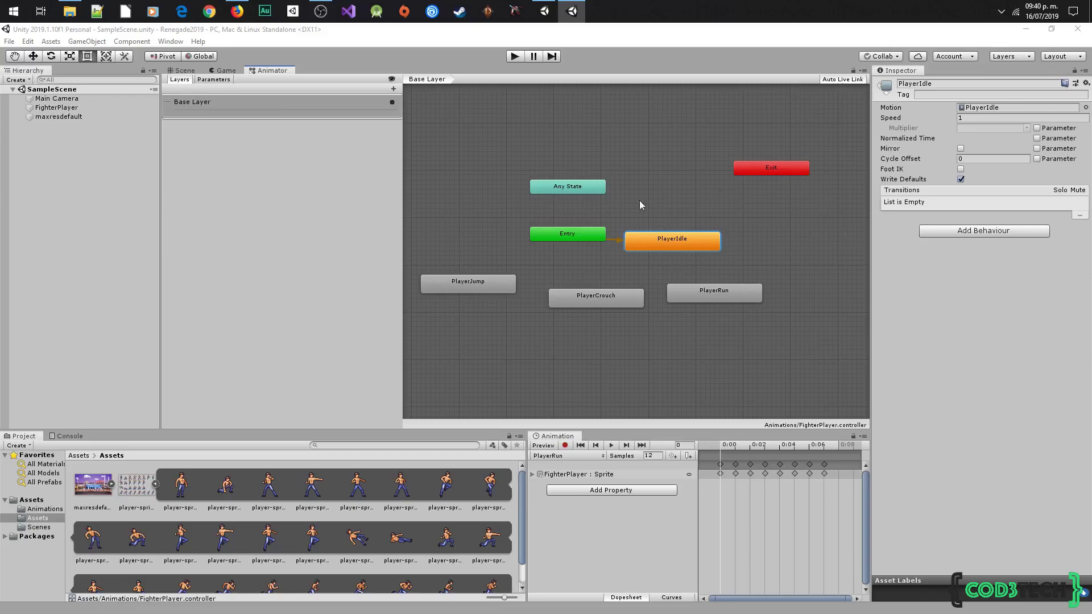
Show the FighterPlayer animator's empty Parameters list
left_click(215, 80)
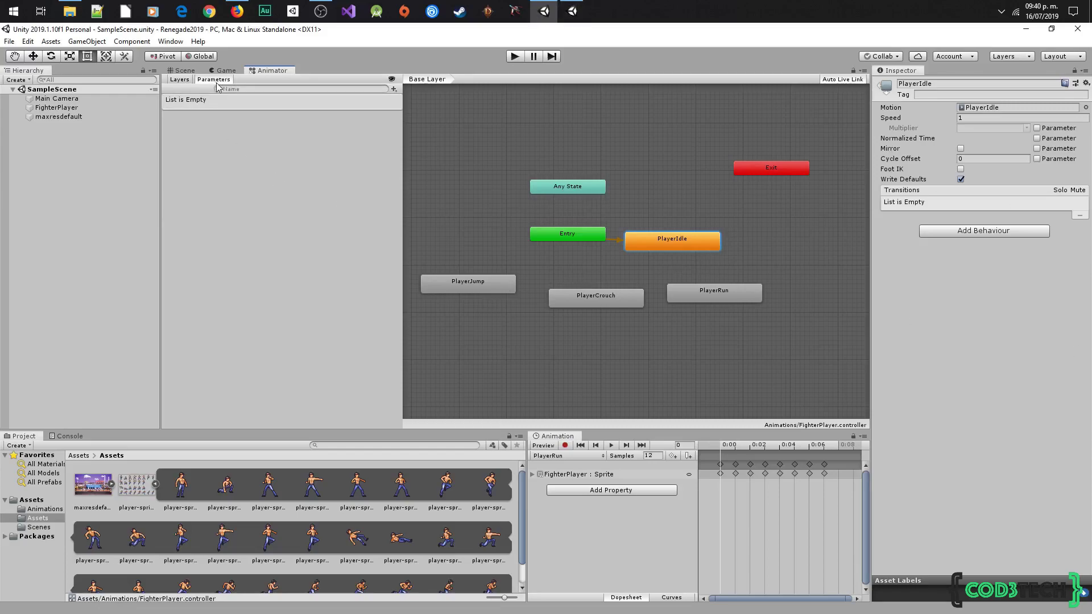
Add a Float parameter named Speed to the FighterPlayer controller
left_click(394, 88)
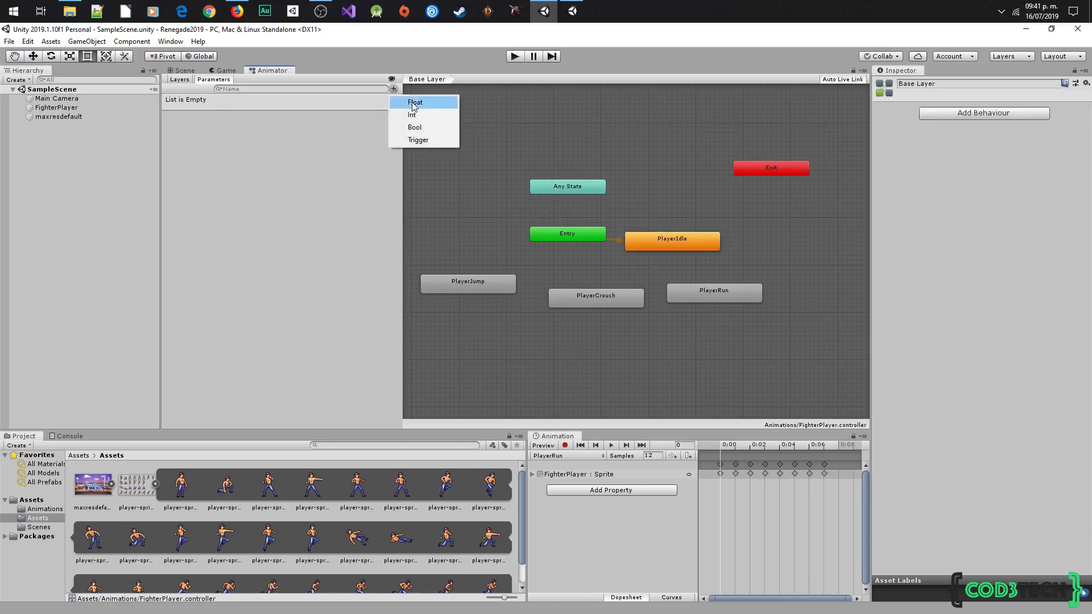
left_click(413, 104)
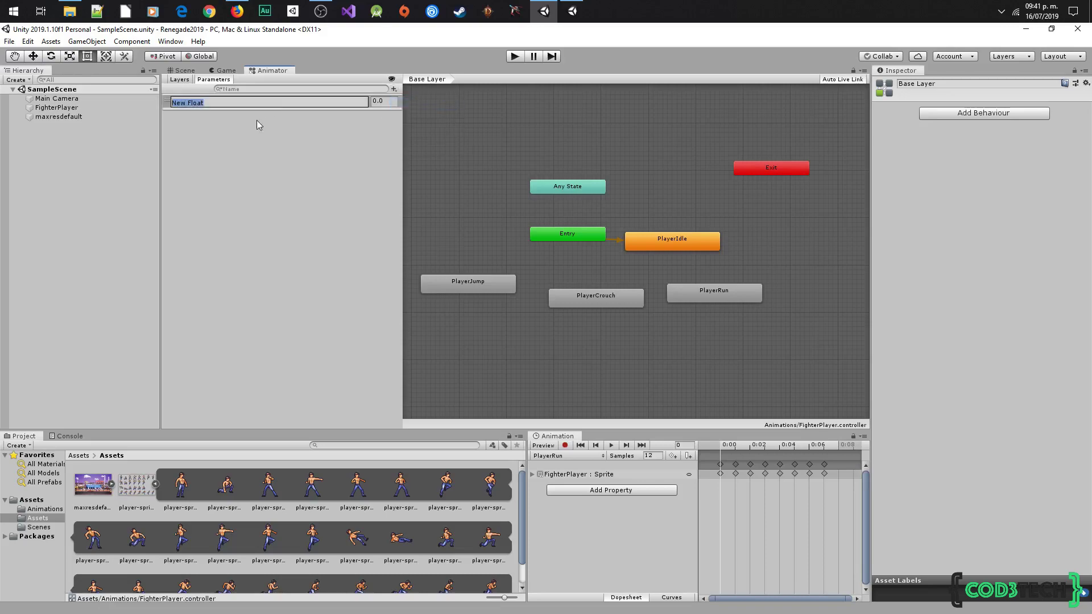
type("Spr")
key("BackSpace")
type("eed")
key("Return")
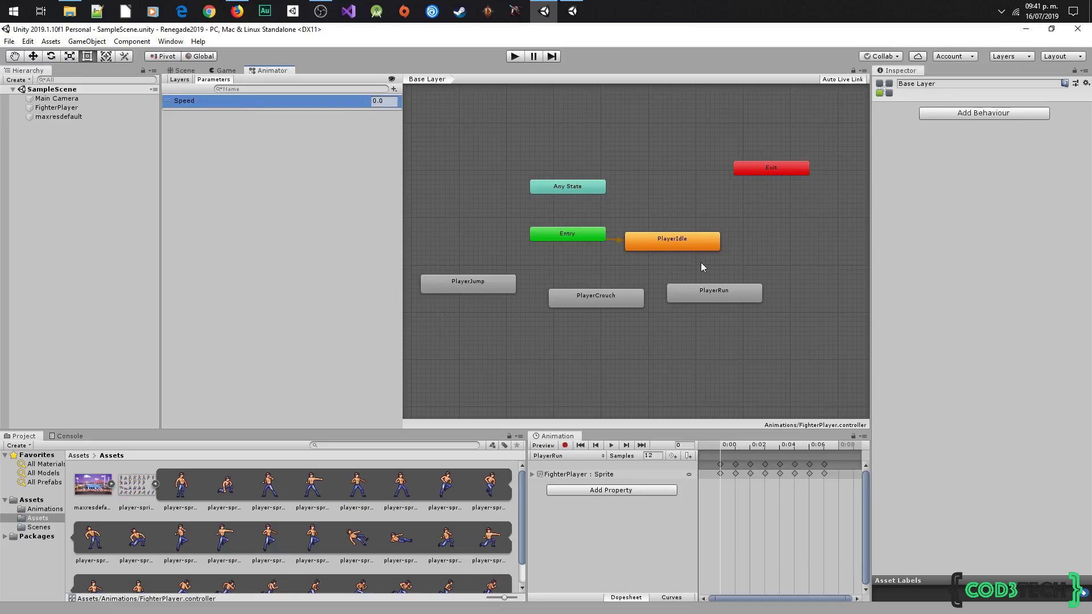
left_click(670, 243)
Create a PlayerIdle-to-PlayerRun transition and rearrange the states in the graph
right_click(666, 242)
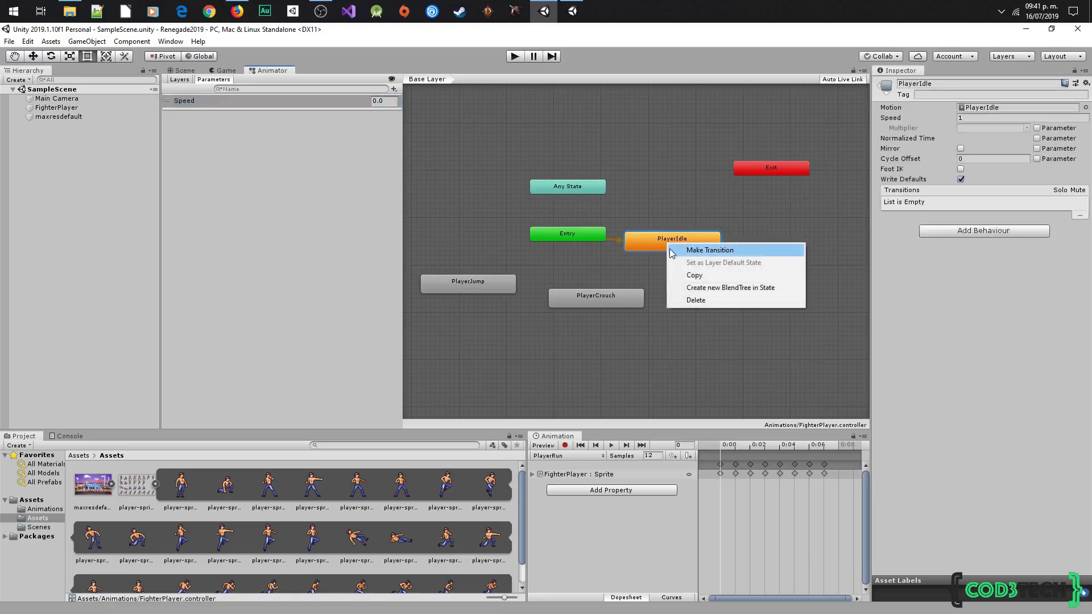
left_click(671, 251)
left_click(691, 295)
left_click_drag(600, 303, 571, 356)
left_click_drag(487, 290, 466, 328)
left_click_drag(727, 294, 726, 327)
left_click_drag(667, 244, 561, 272)
left_click_drag(560, 188, 446, 240)
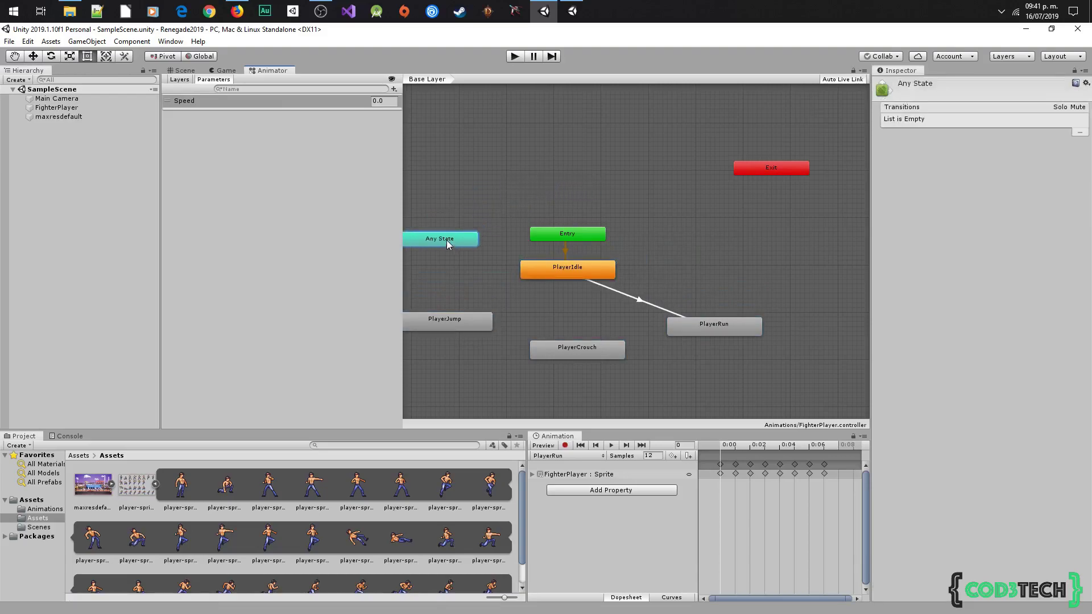
middle_click_drag(534, 307, 566, 276)
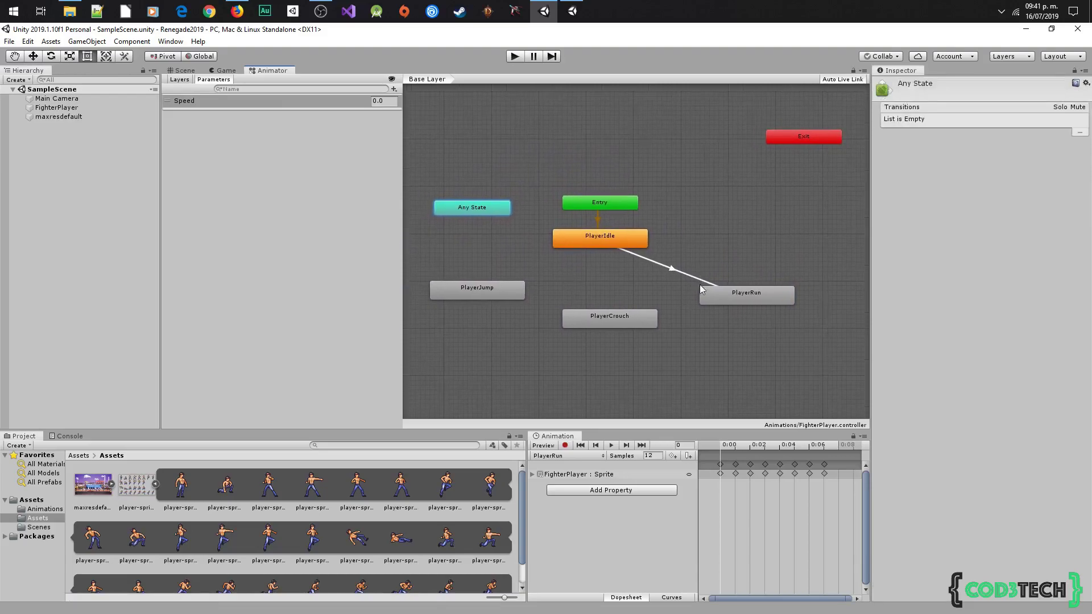
left_click_drag(646, 318, 641, 319)
left_click_drag(733, 301, 715, 310)
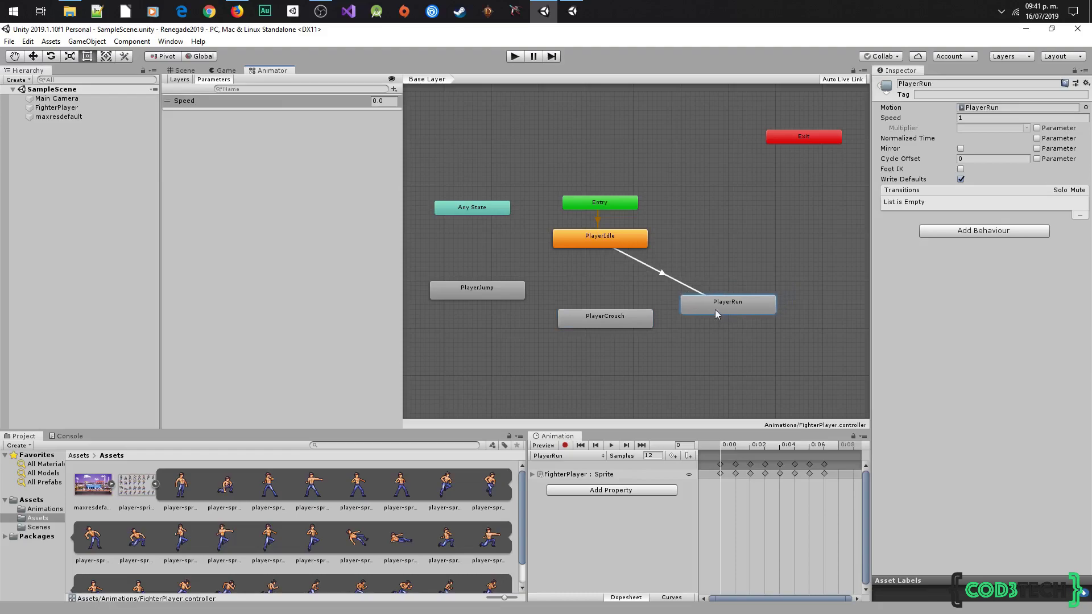
Give the transition no exit time, 0 duration and a Speed Greater 0 condition
left_click(654, 271)
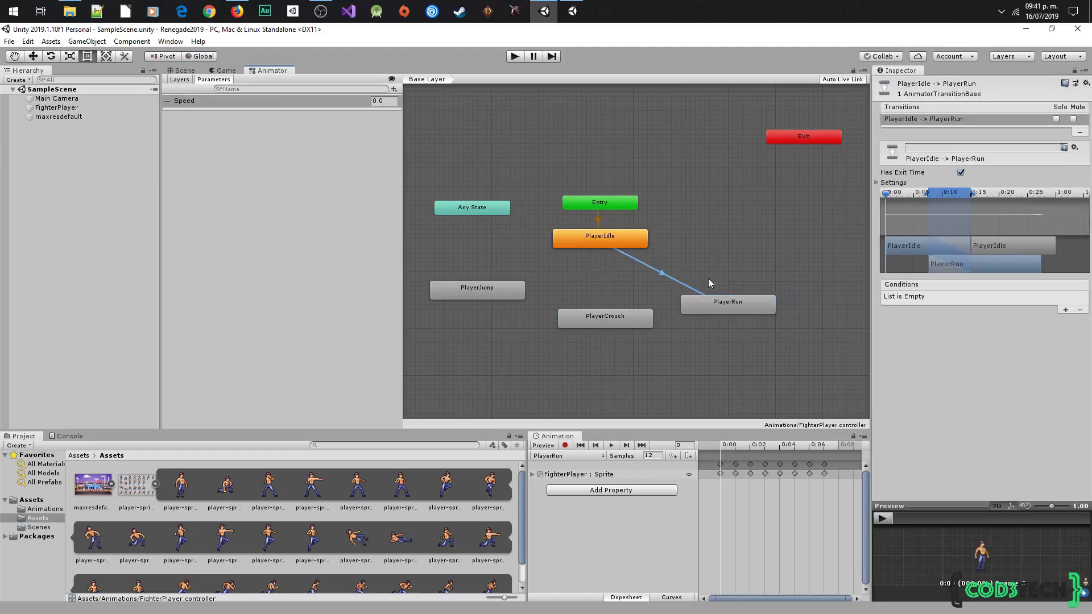
left_click(961, 172)
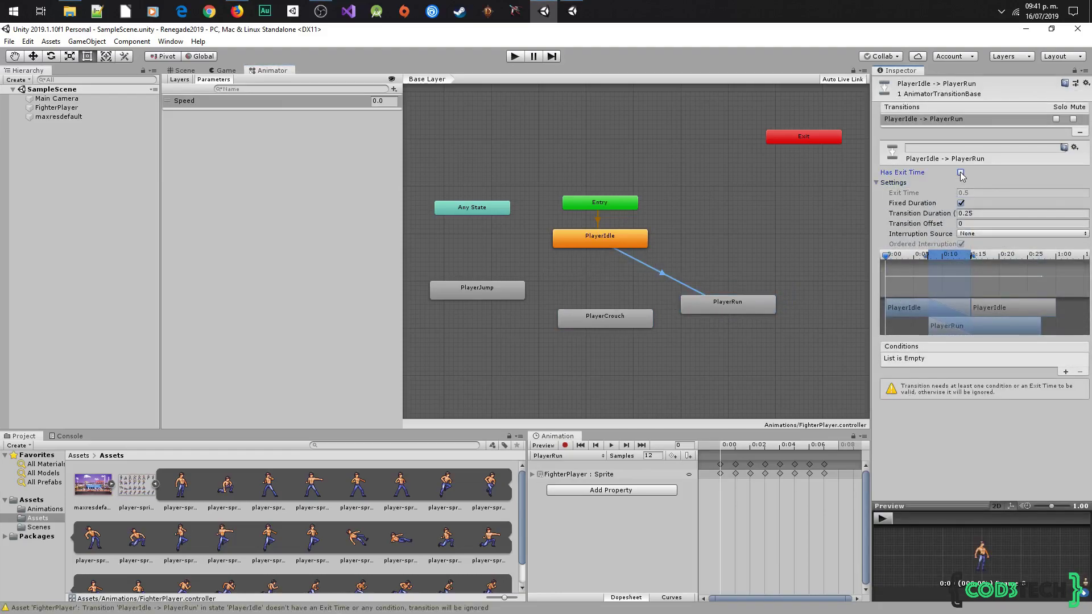
left_click(971, 214)
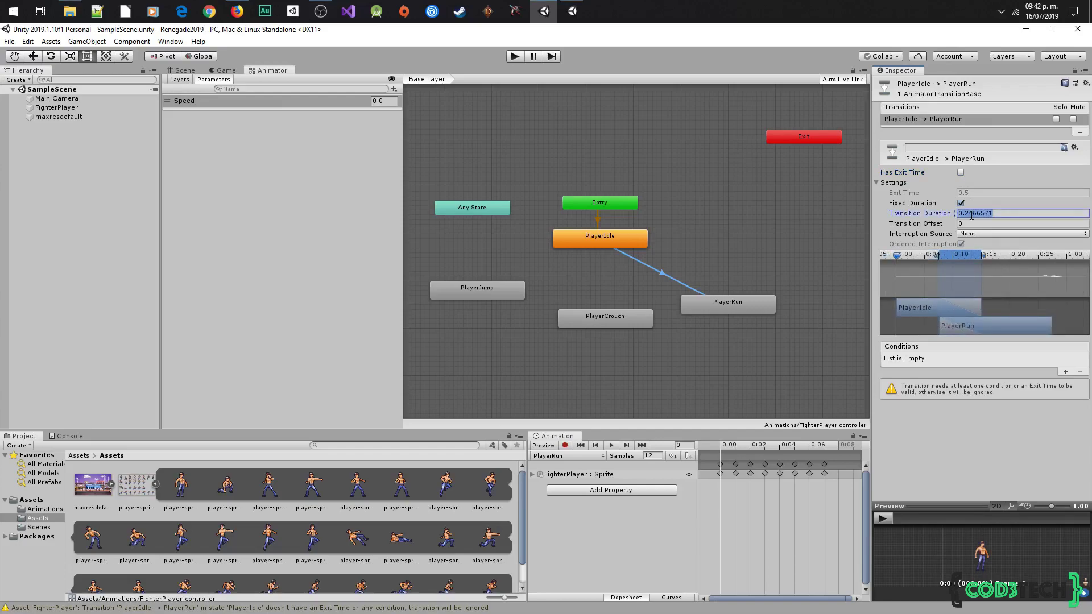
type("0")
left_click(951, 307)
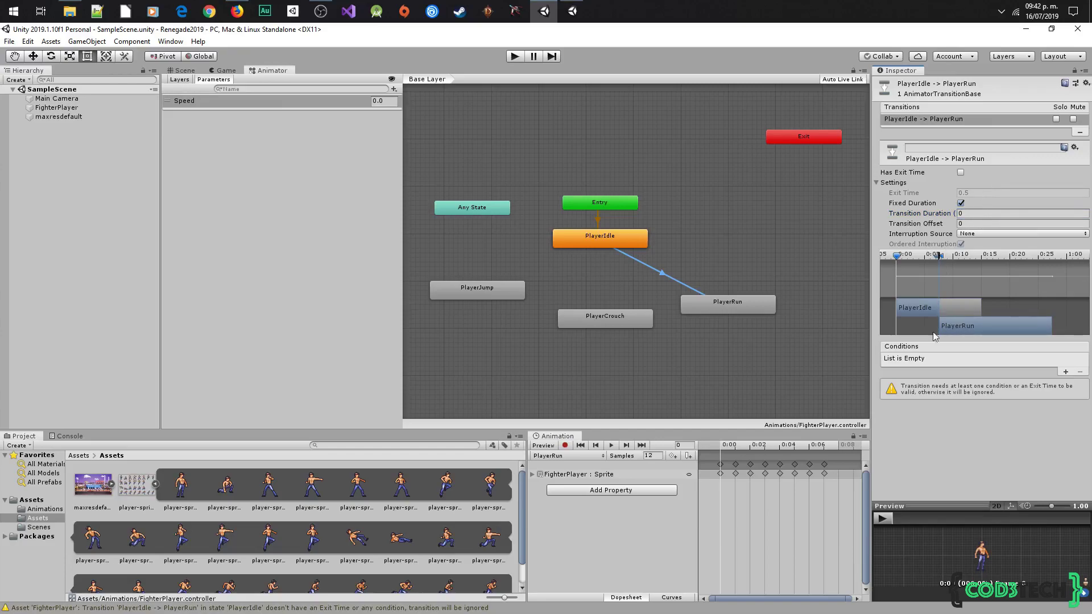
left_click(1065, 372)
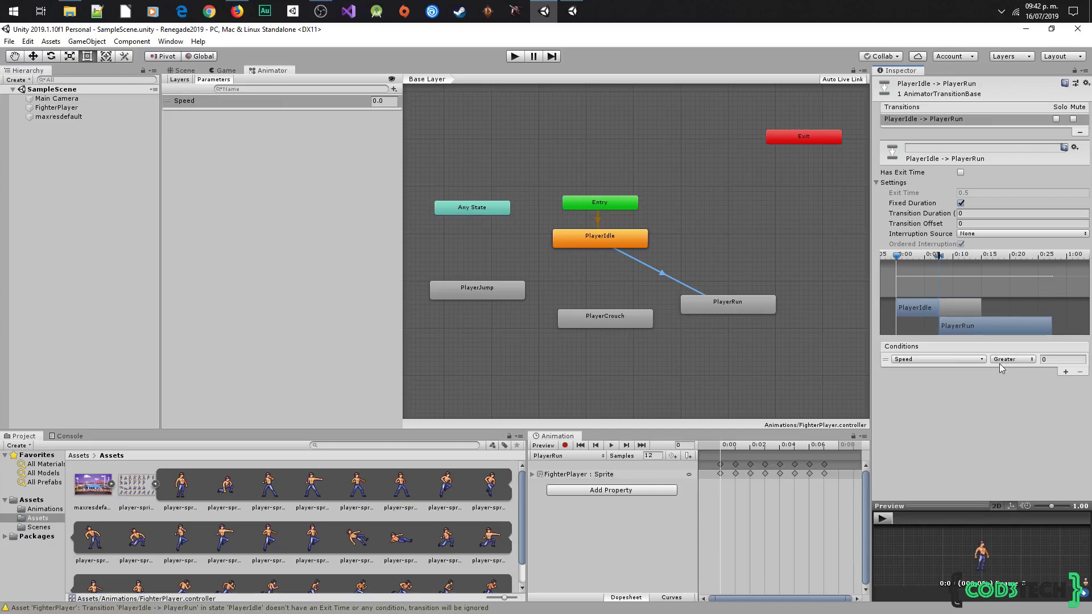
Create a transition from PlayerRun back to PlayerIdle
left_click(749, 302)
right_click(748, 302)
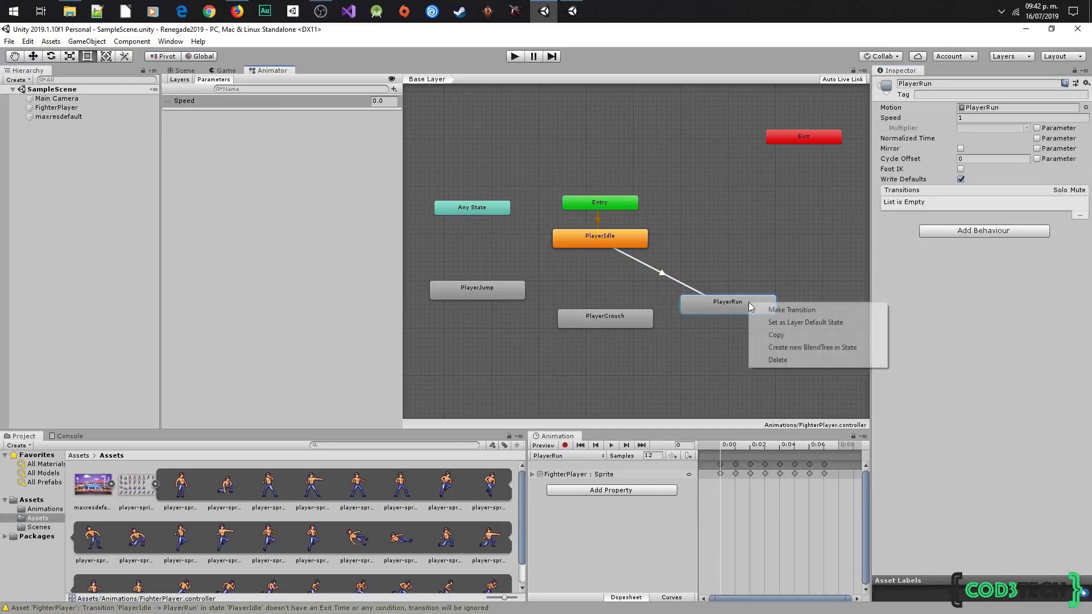
left_click(772, 309)
left_click(637, 243)
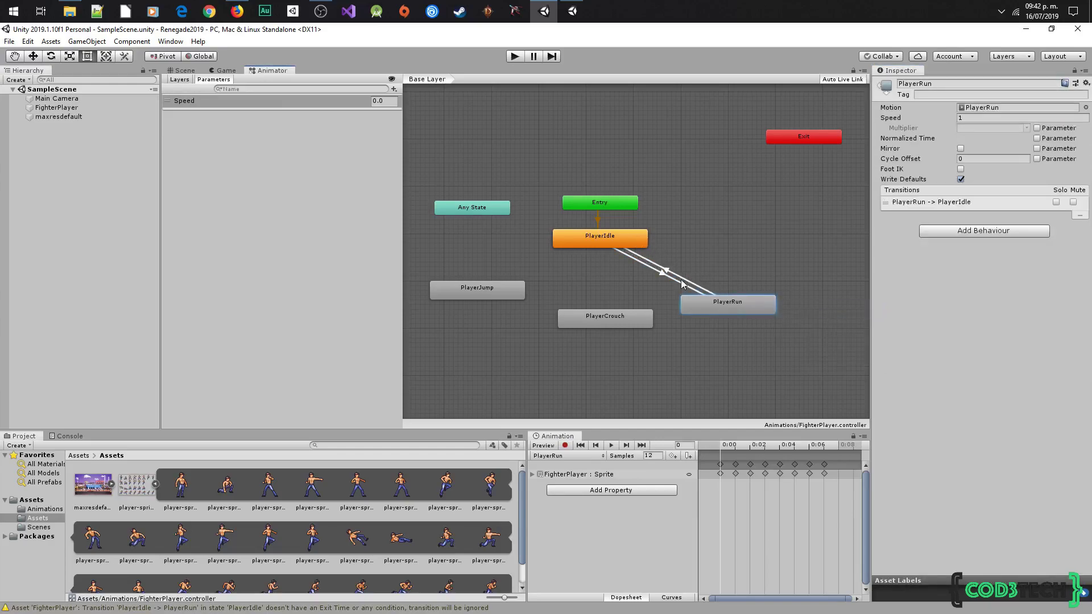
left_click(666, 270)
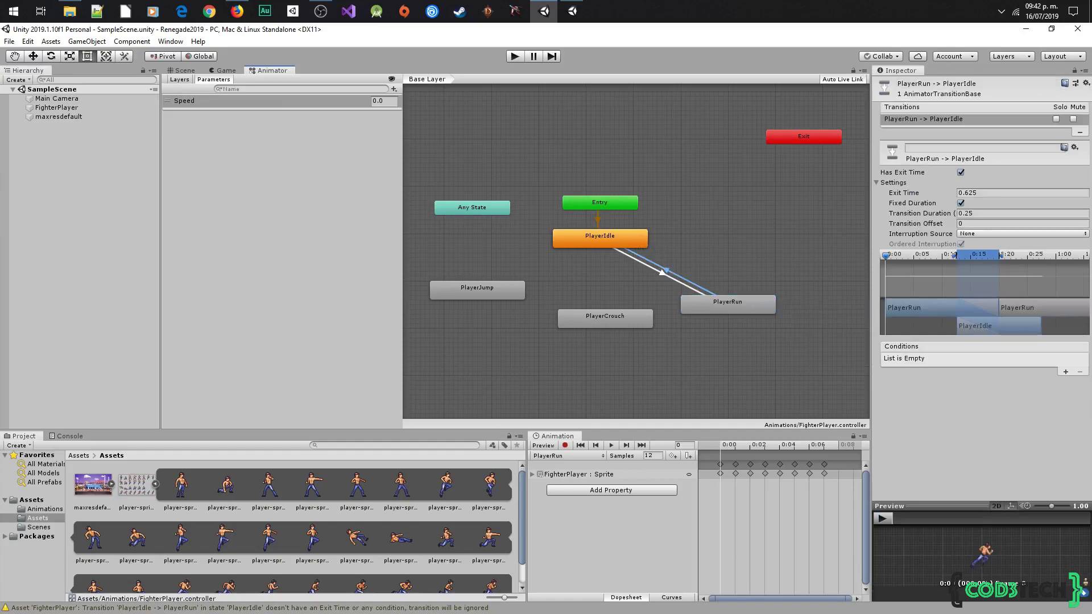
key("alt+Tab")
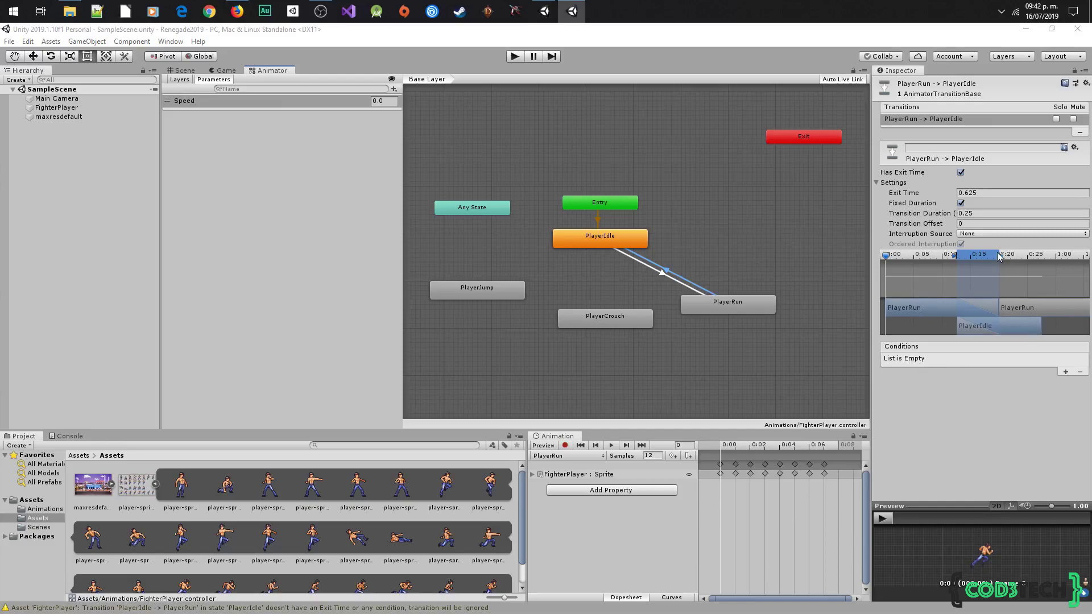
Give it no exit time, 0 duration and a Speed Less 0.001 condition
left_click(961, 173)
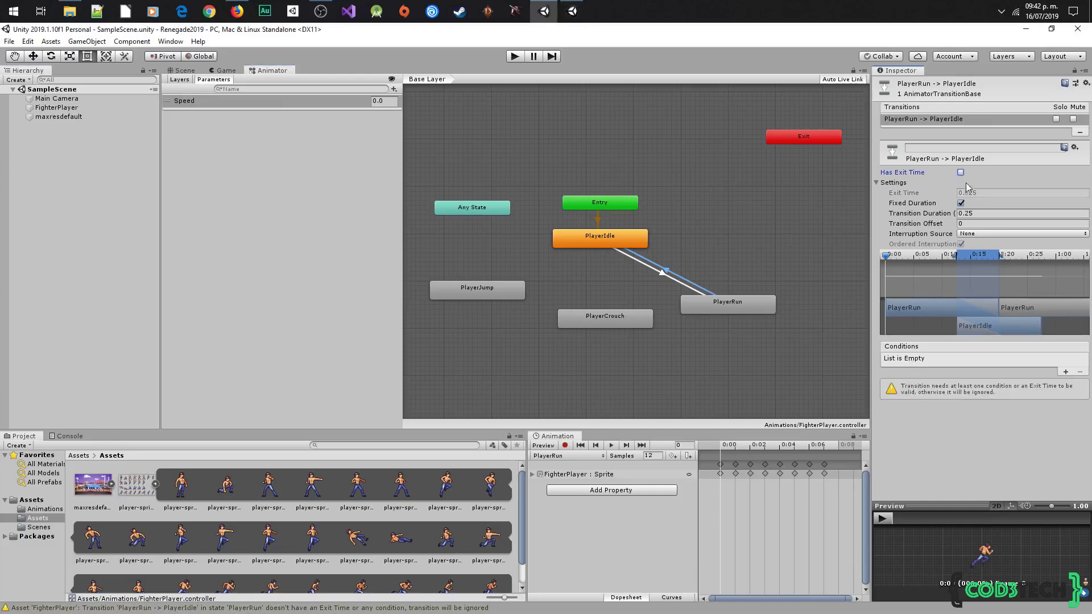
left_click(982, 213)
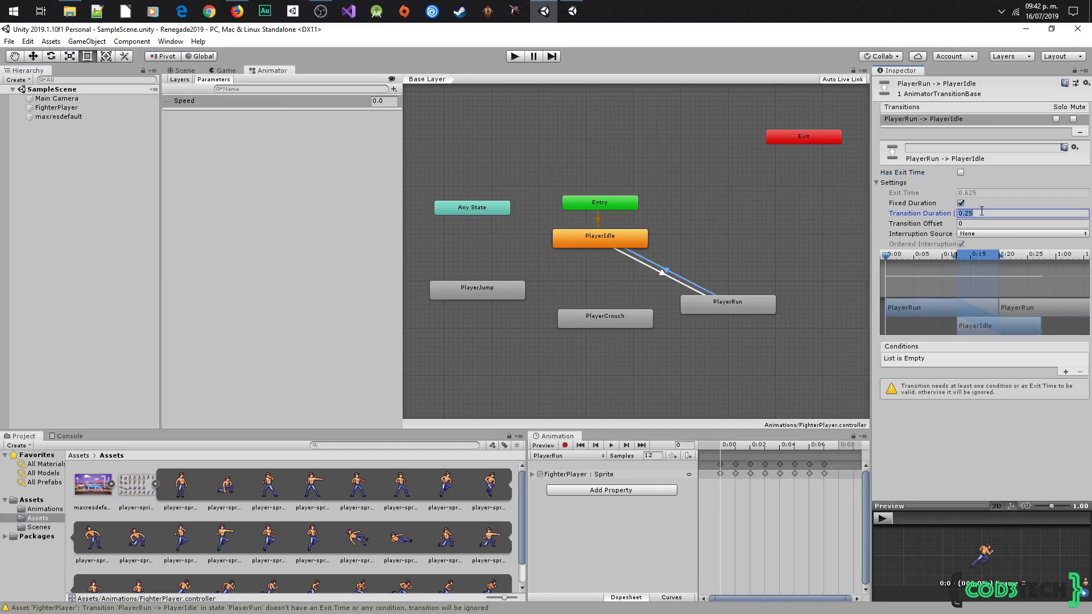
type("0")
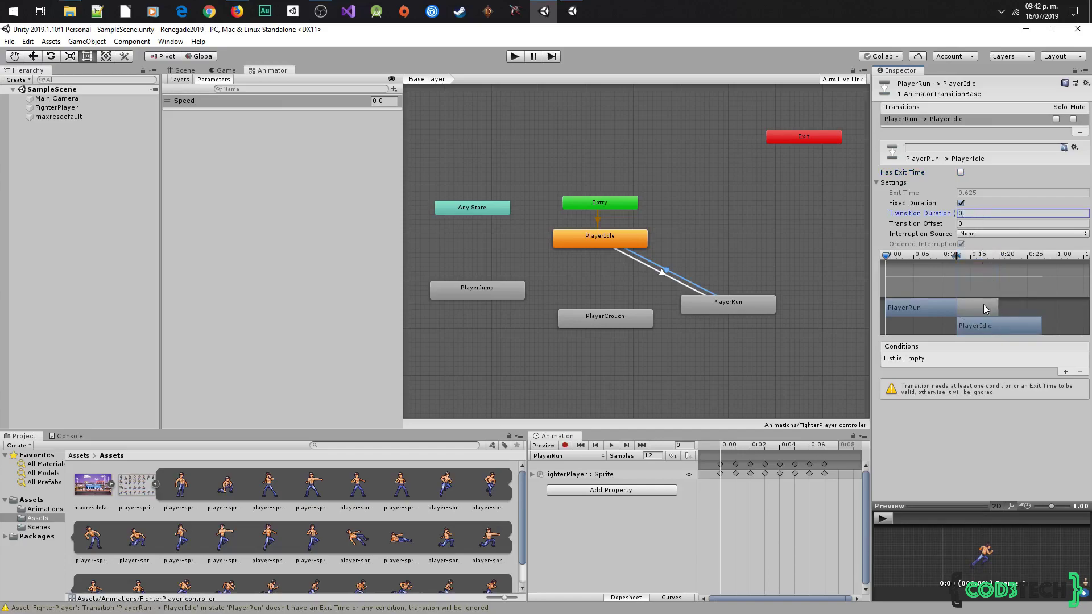
left_click(1065, 371)
left_click(1010, 359)
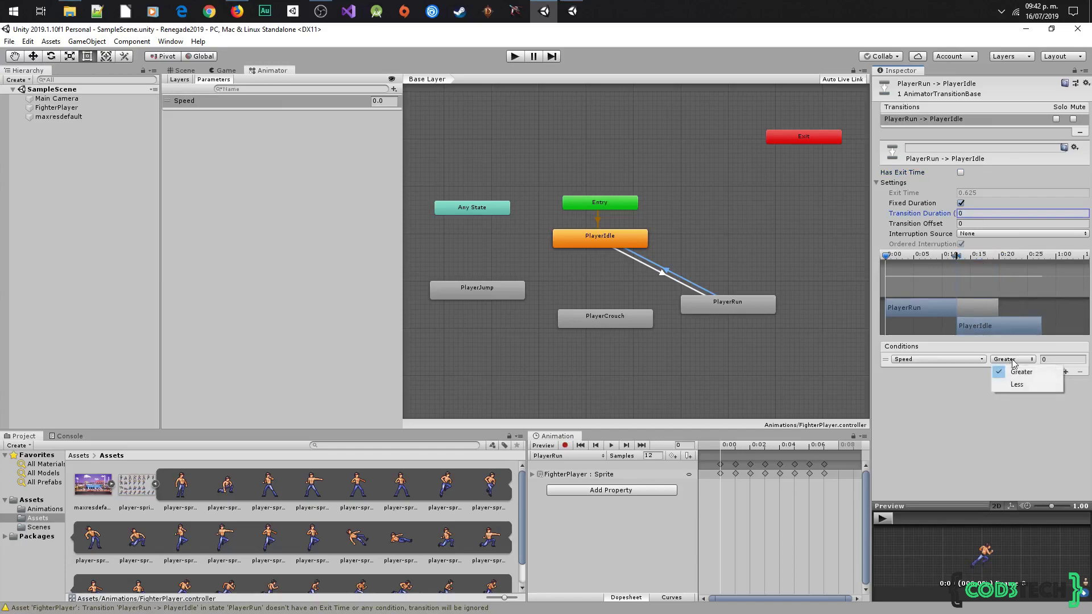
left_click(1018, 385)
left_click(1056, 359)
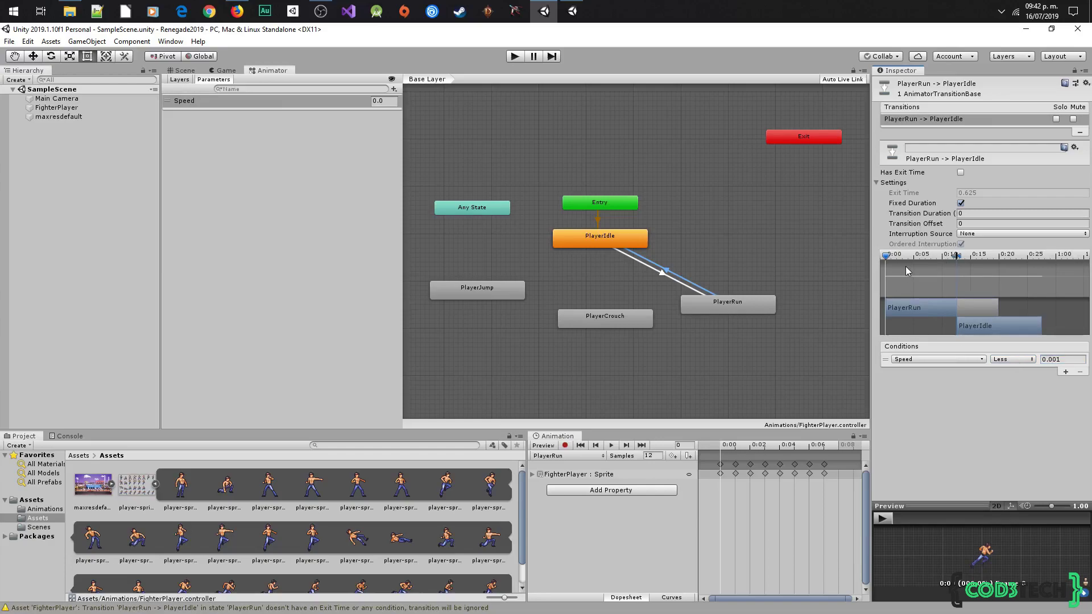
Dock the Game view to the right of the Animator graph and resize both panels
left_click(225, 71)
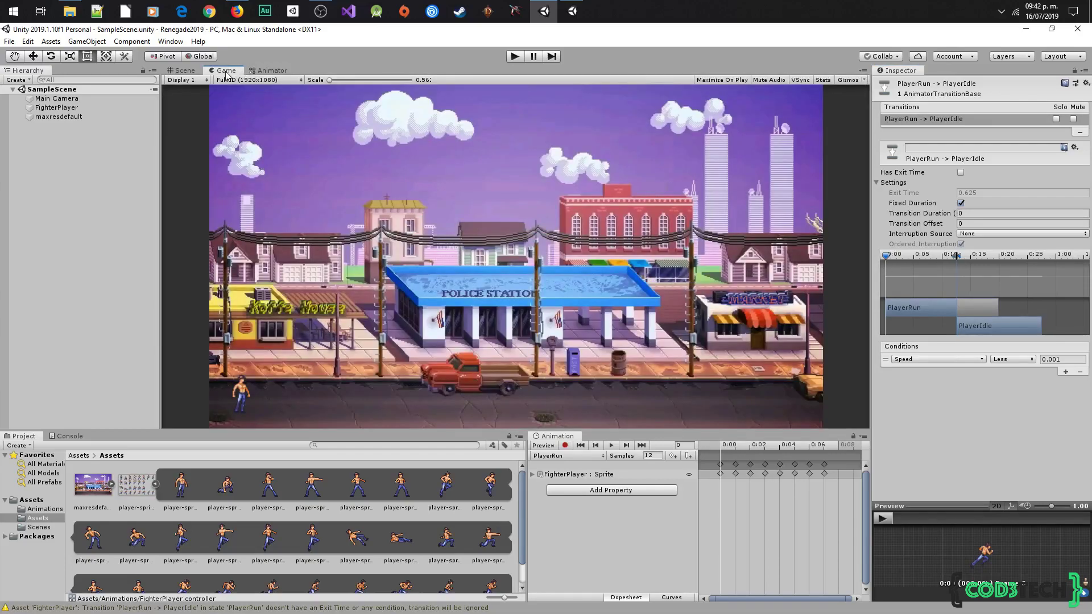
left_click_drag(232, 72, 761, 250)
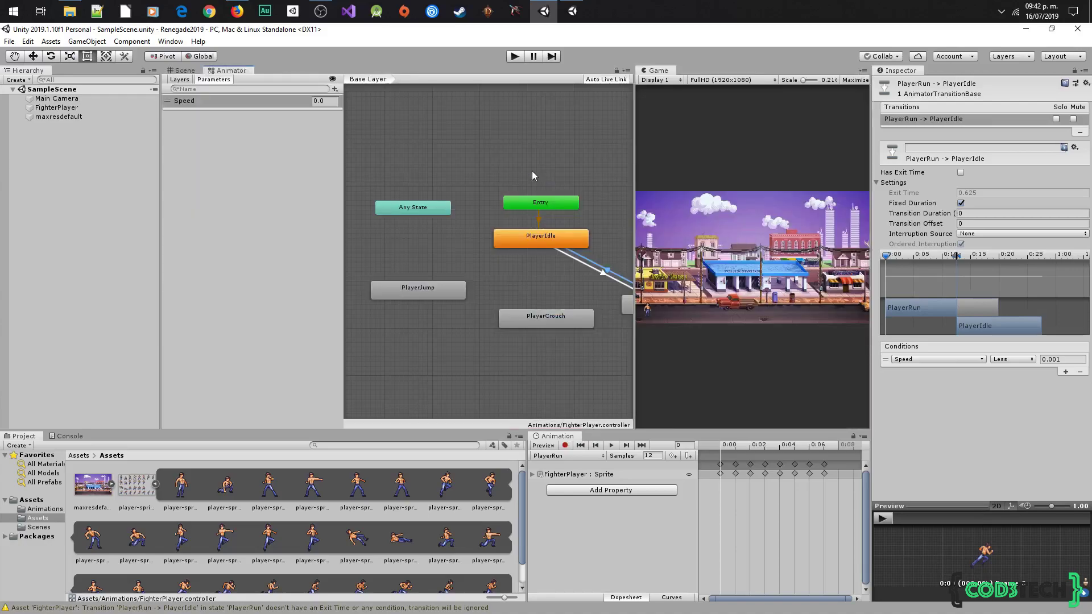
middle_click_drag(521, 379, 431, 347)
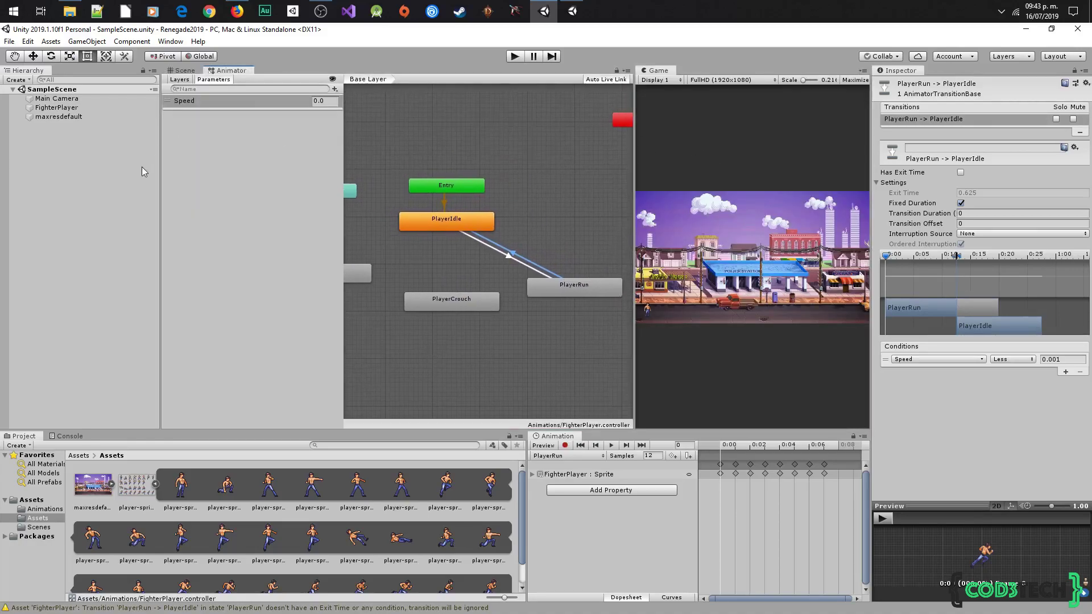
left_click(164, 178)
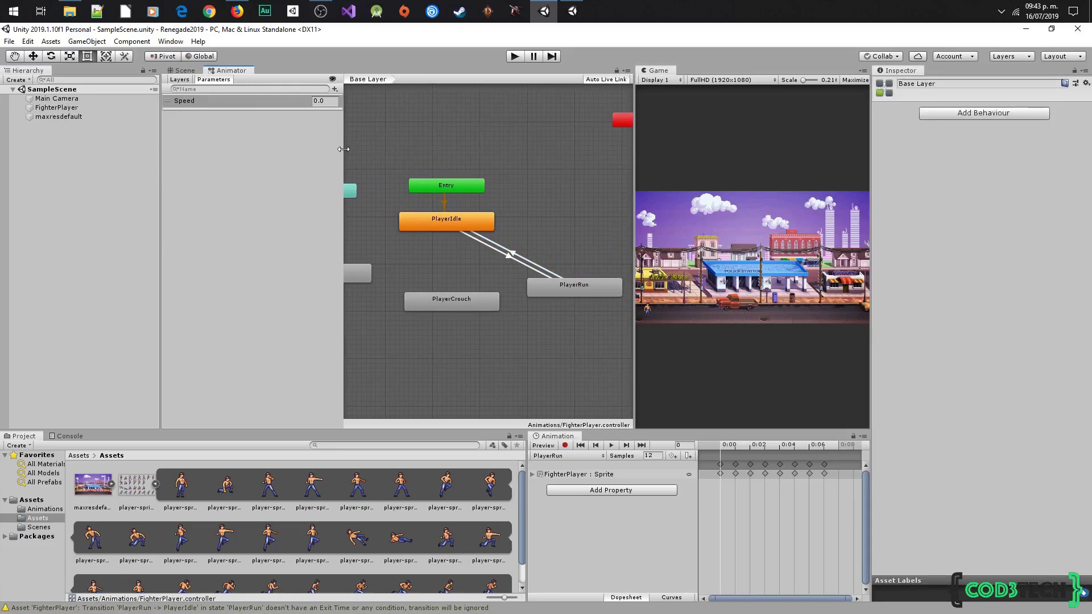
left_click_drag(344, 149, 277, 149)
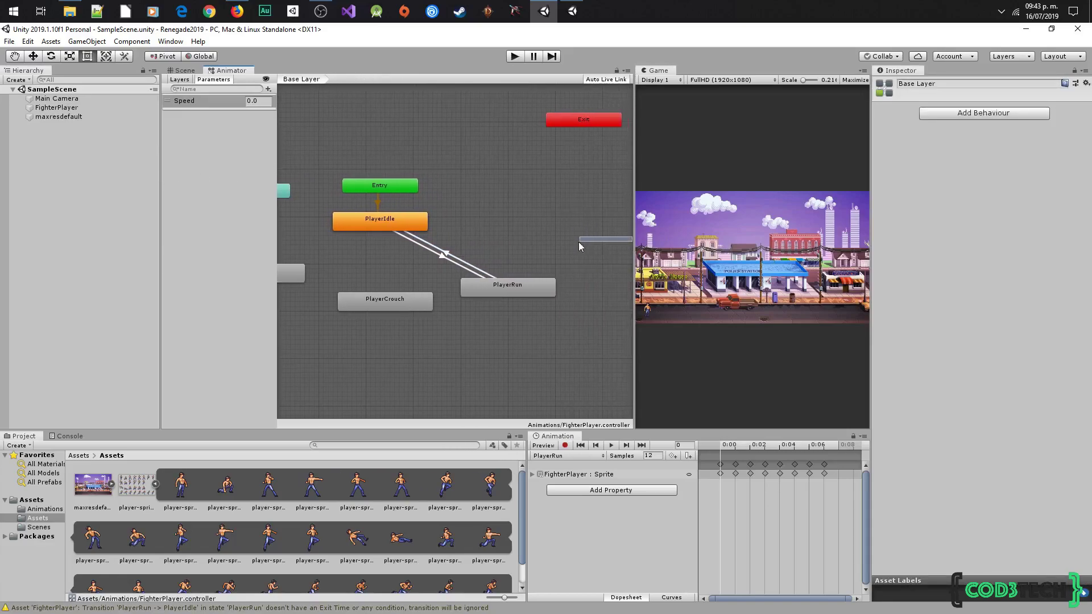
left_click_drag(634, 241, 511, 242)
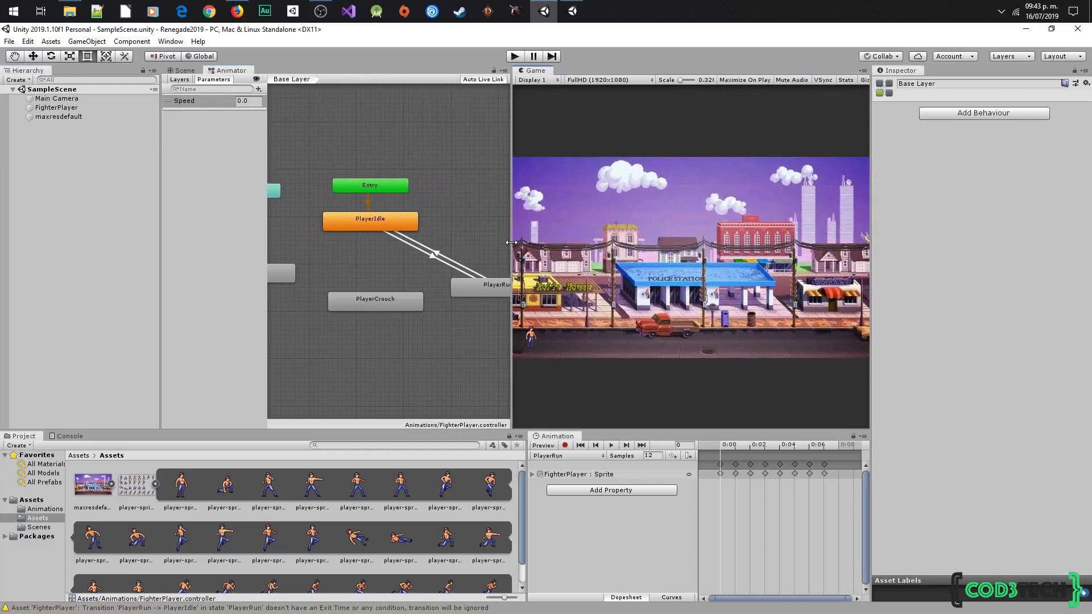
Play-test the transitions by setting Speed to 1, then back to 0, and stop play mode
left_click(511, 58)
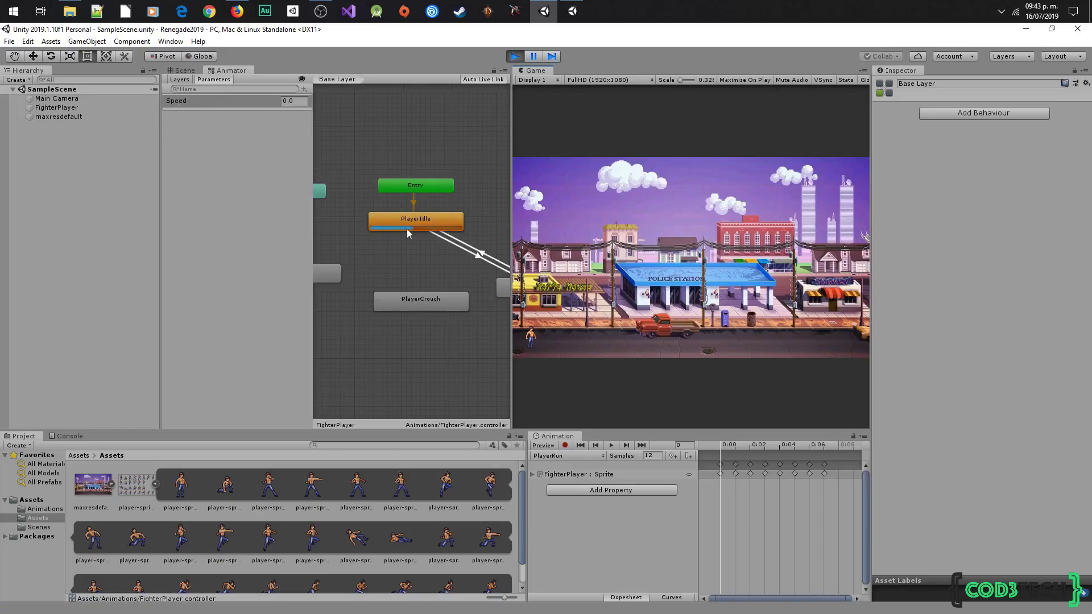
left_click(286, 101)
type("1")
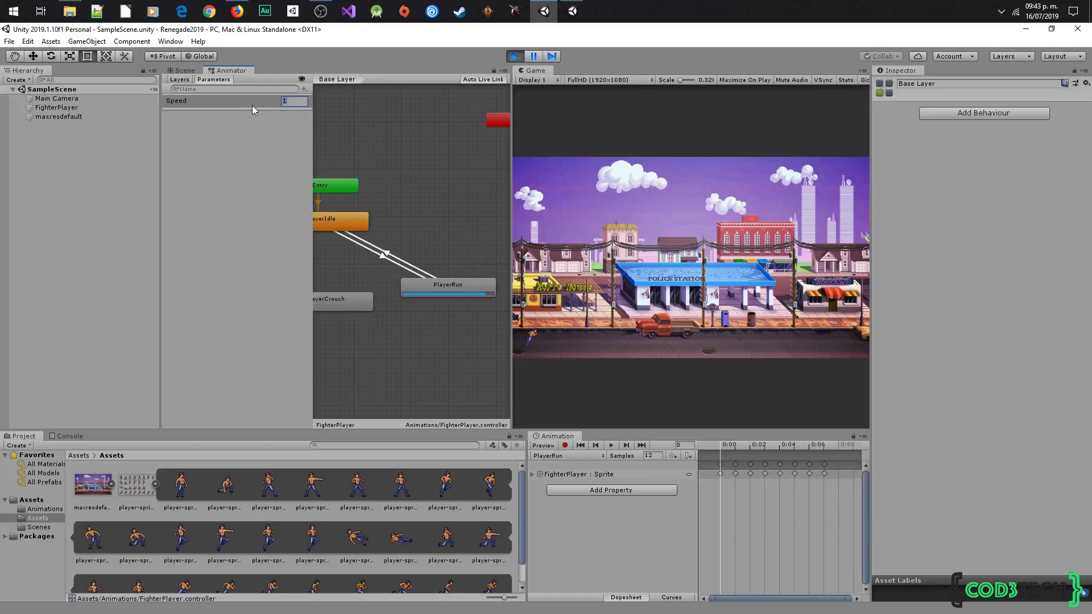
key("BackSpace")
type("0")
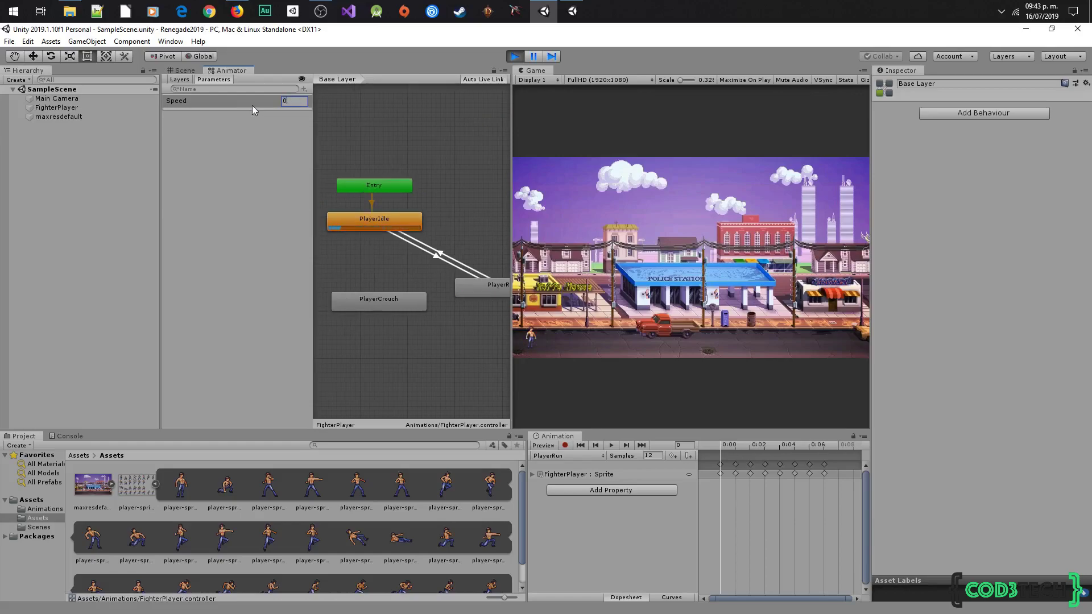
left_click(266, 103)
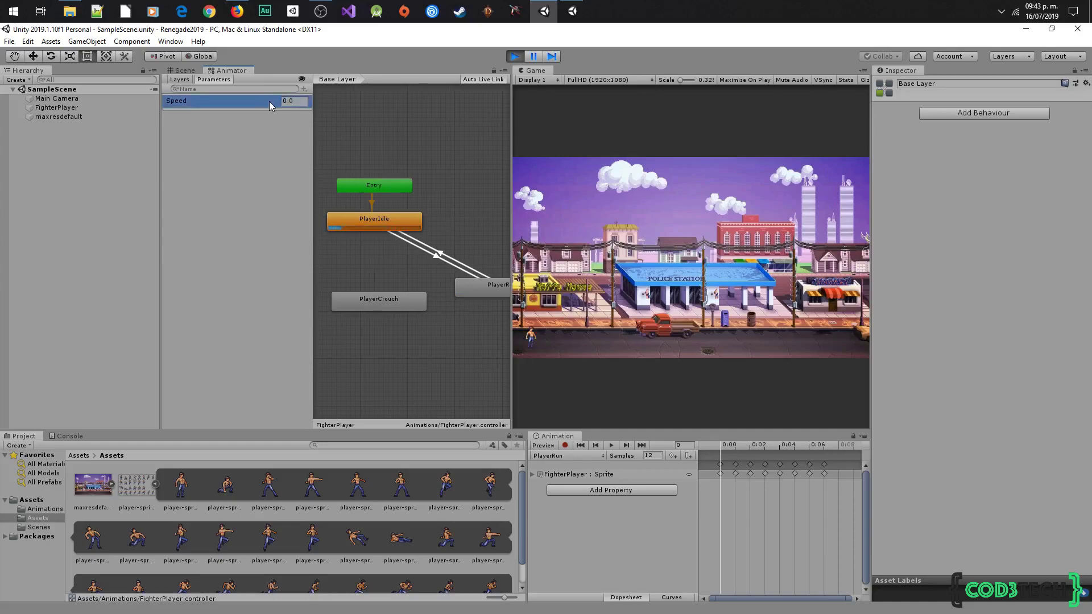
left_click(517, 60)
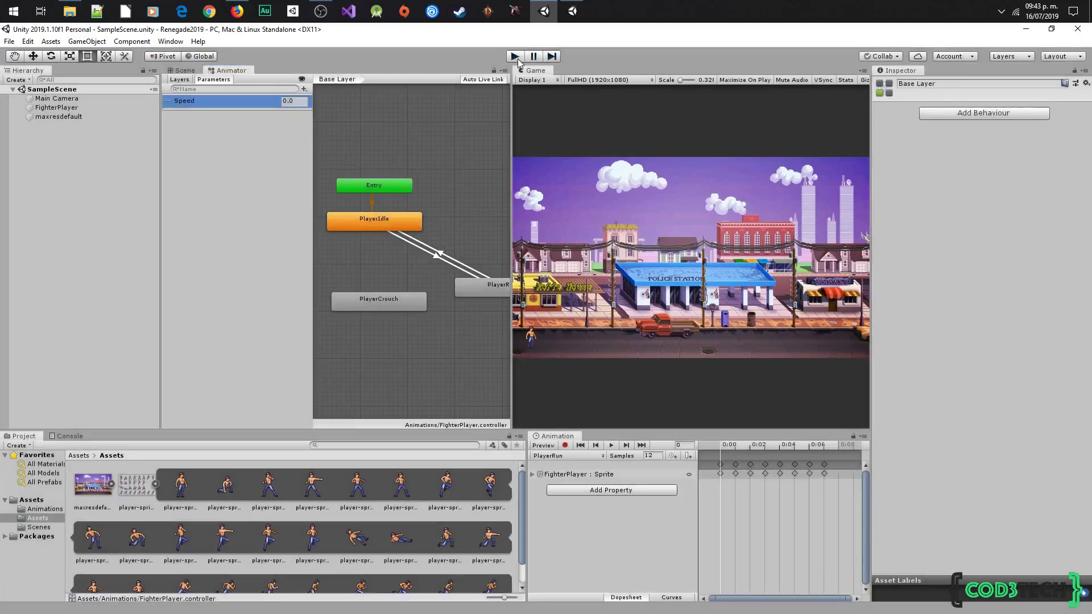
Widen the Animator graph and reposition Exit so all states are visible
left_click_drag(512, 212, 670, 231)
left_click_drag(611, 126, 559, 200)
middle_click_drag(521, 227, 599, 204)
Create a transition from PlayerIdle to PlayerCrouch
left_click(489, 200)
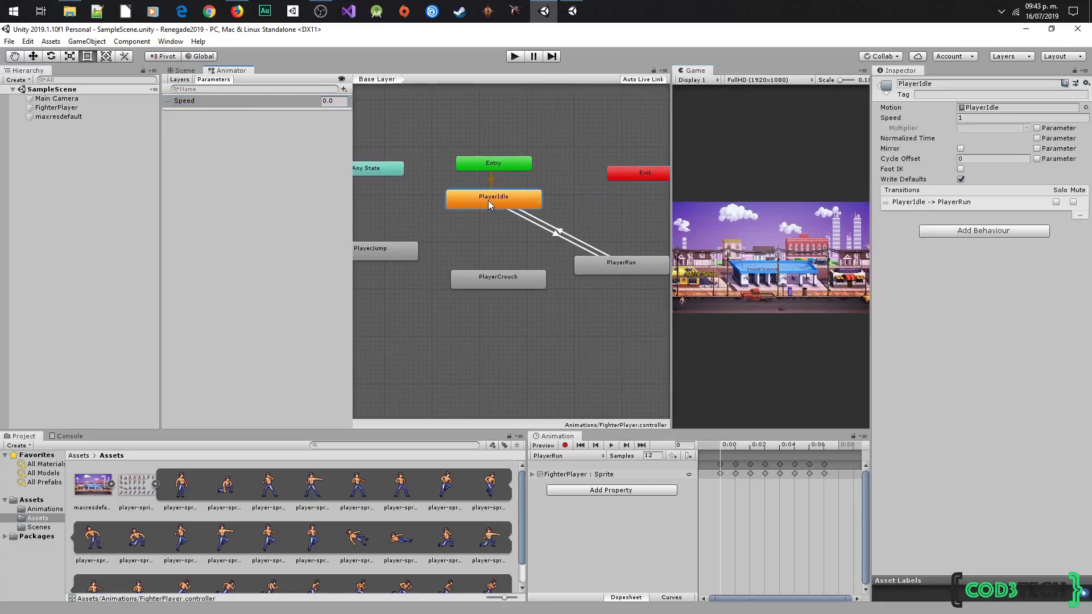
right_click(488, 201)
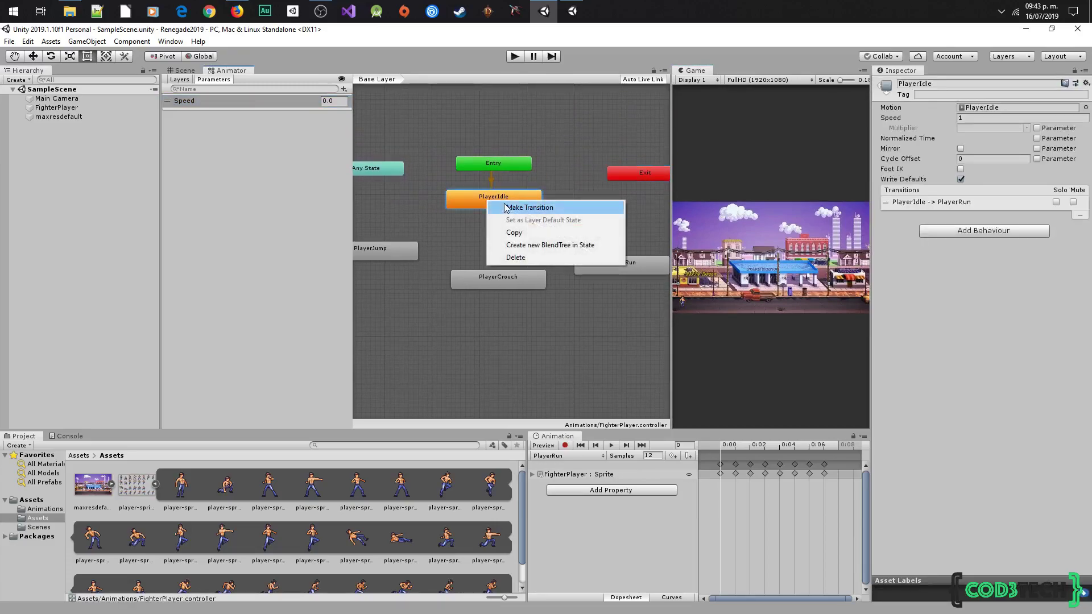
left_click(507, 208)
left_click(490, 274)
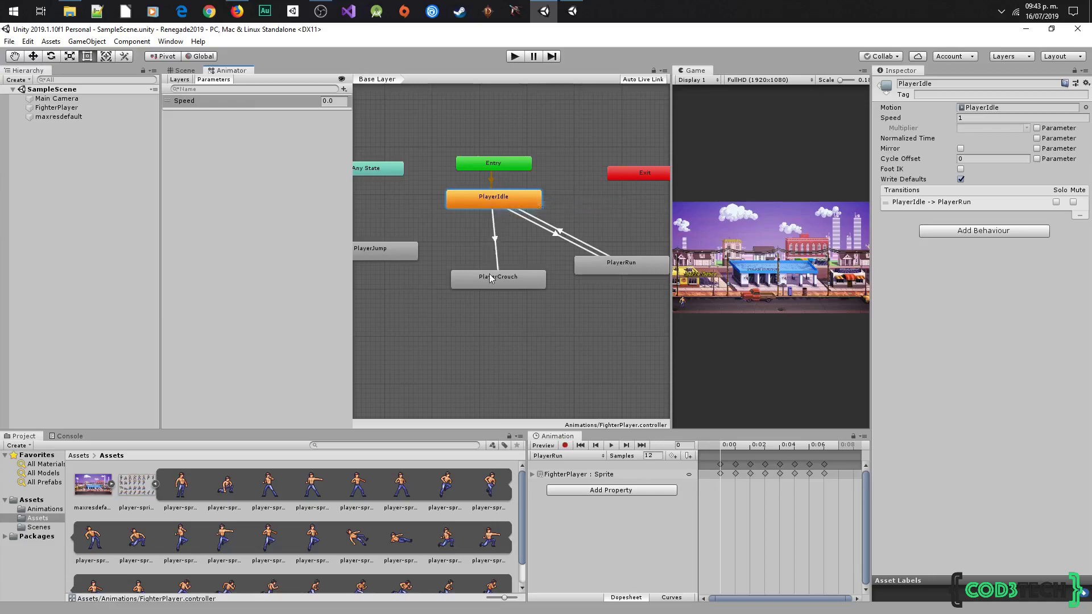
left_click_drag(507, 286, 505, 285)
left_click(253, 165)
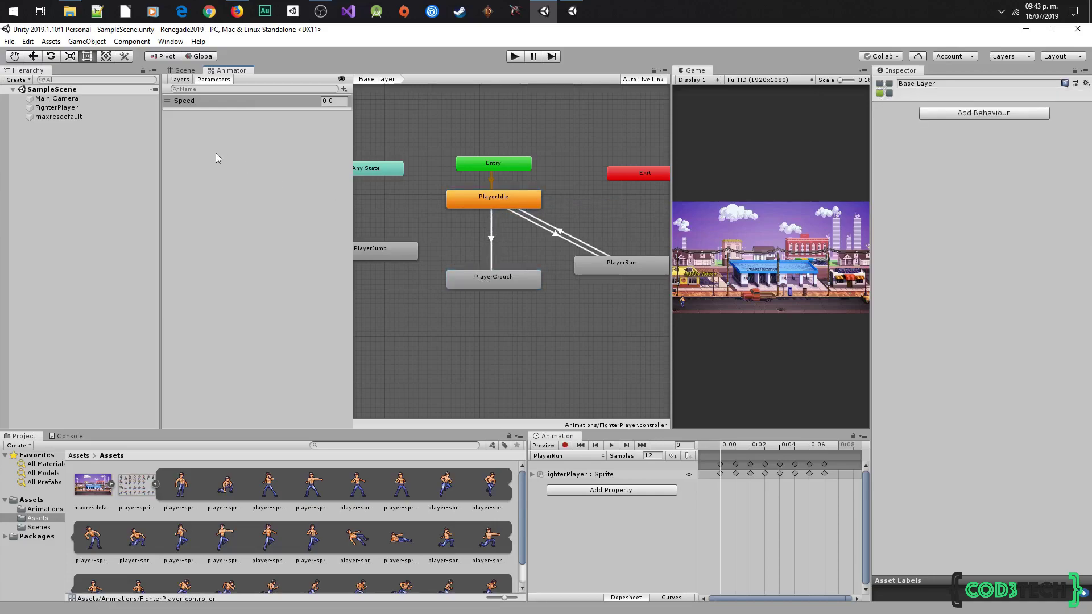
Add a Bool parameter named IsCrouching
left_click(344, 89)
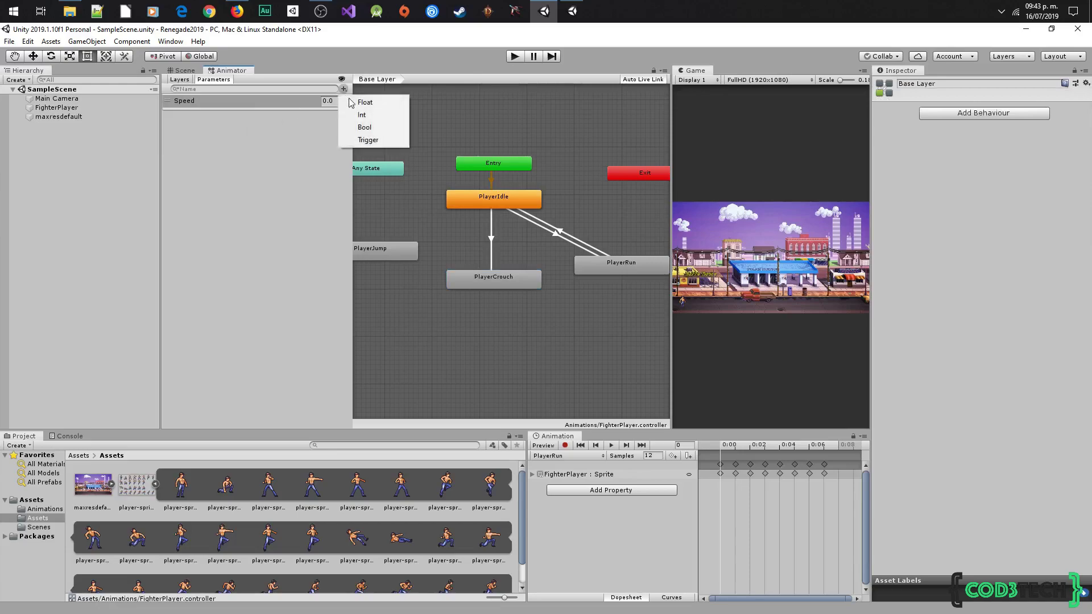
left_click(367, 127)
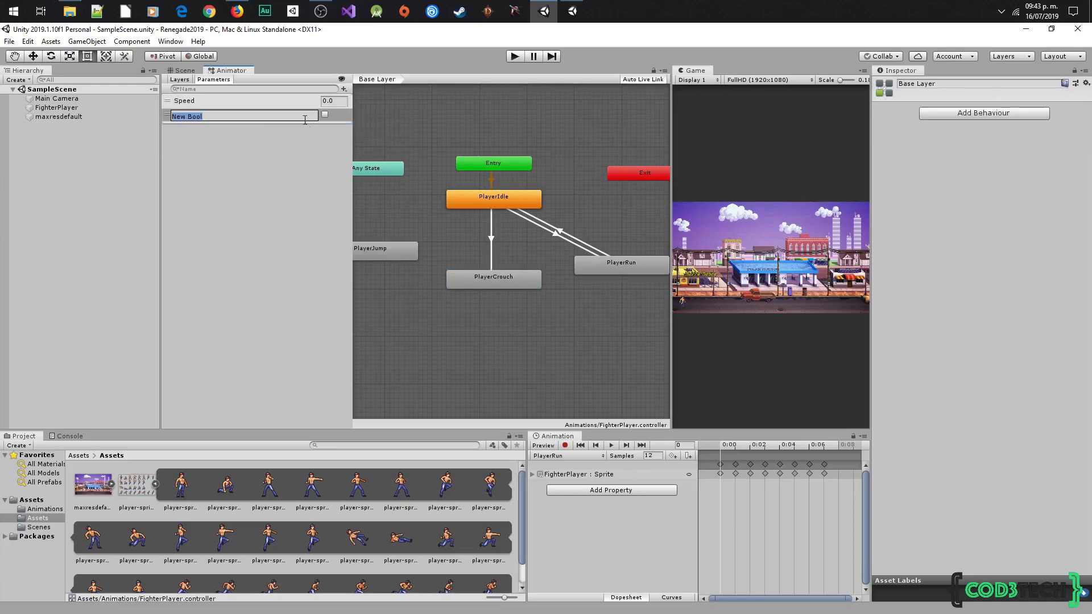
type("IsCr")
type("ouchug")
key("BackSpace")
key("BackSpace")
type("ing")
key("Return")
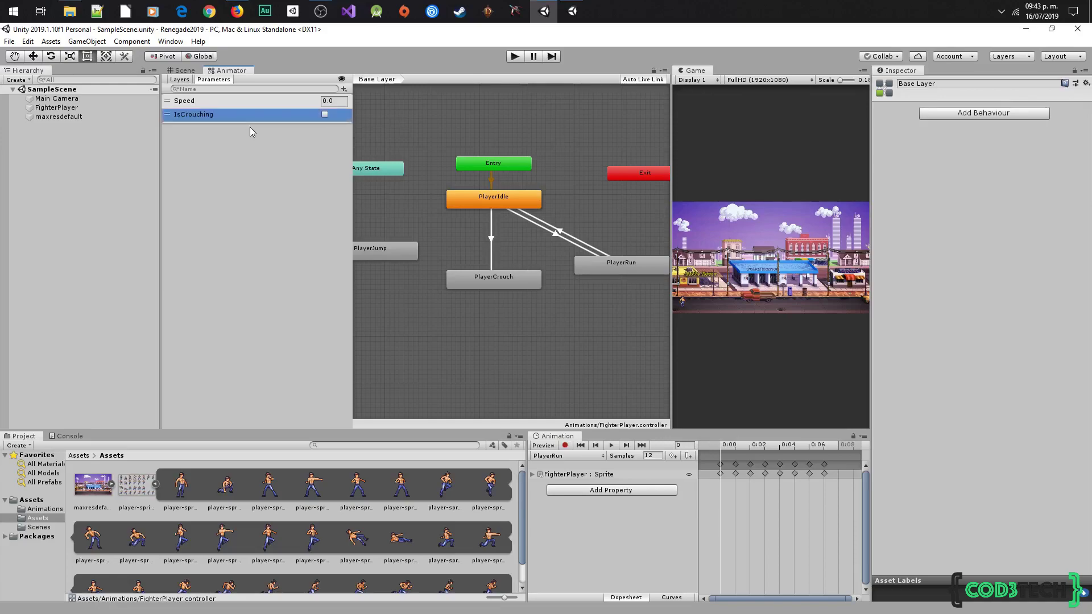
left_click(492, 244)
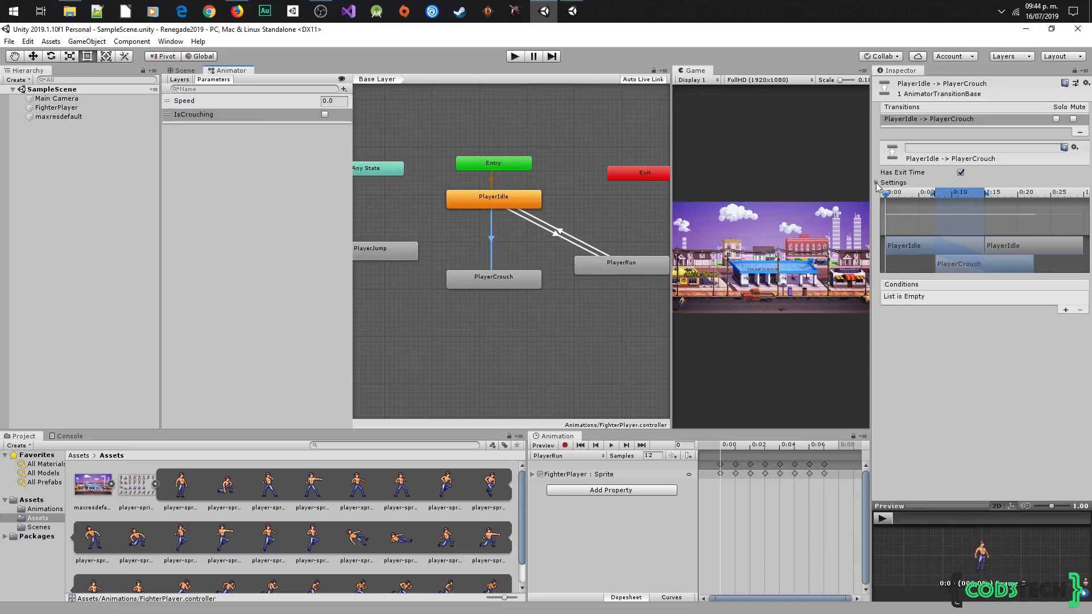
Give the Idle-to-Crouch transition no exit time, 0 duration and an IsCrouching true condition
left_click(876, 184)
left_click(961, 172)
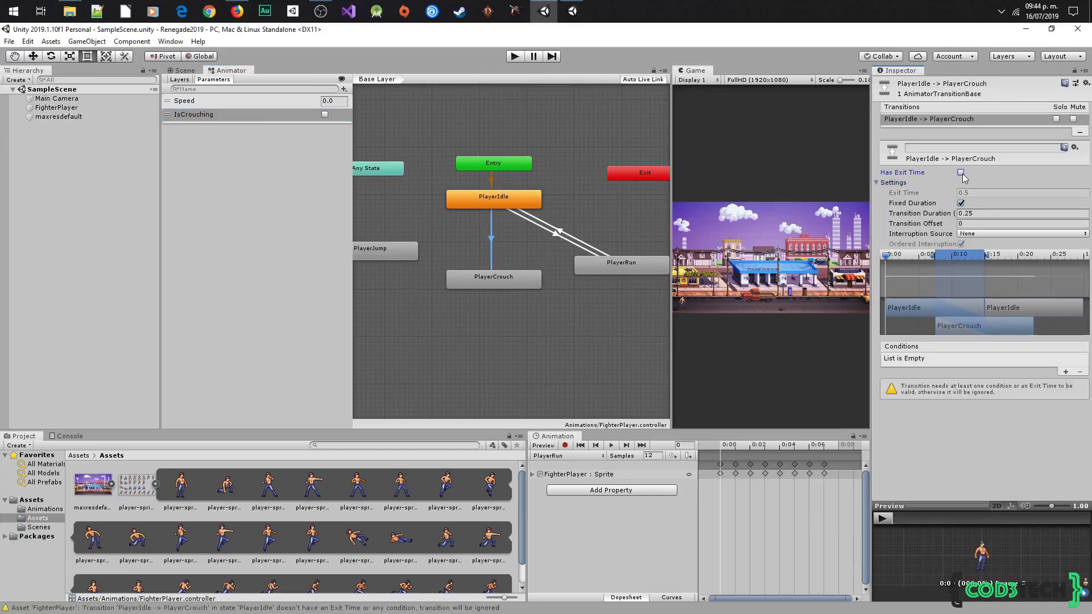
left_click(972, 213)
type("0")
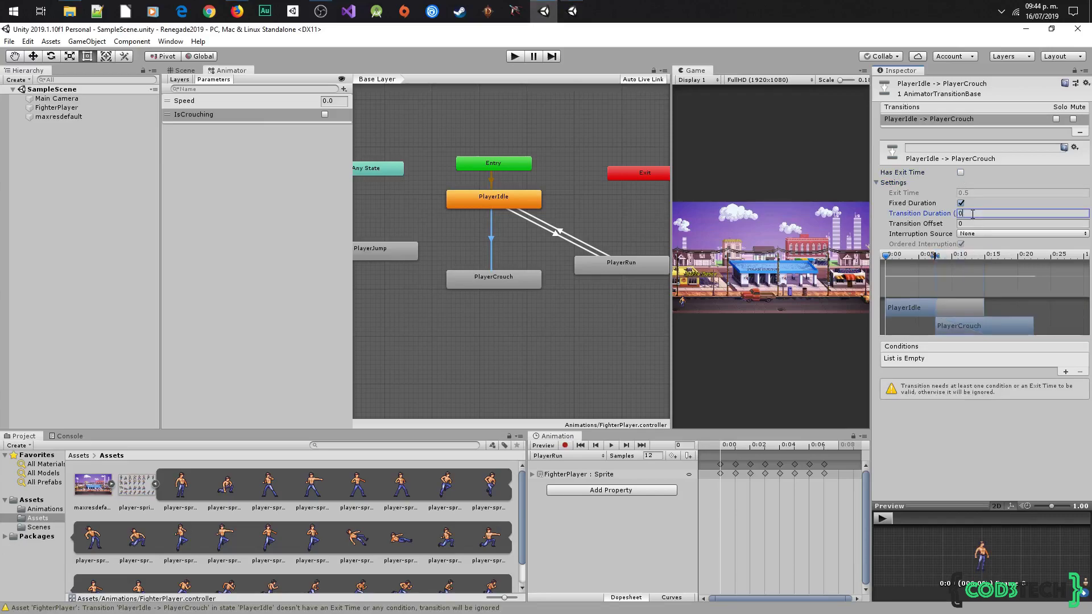
left_click(1066, 372)
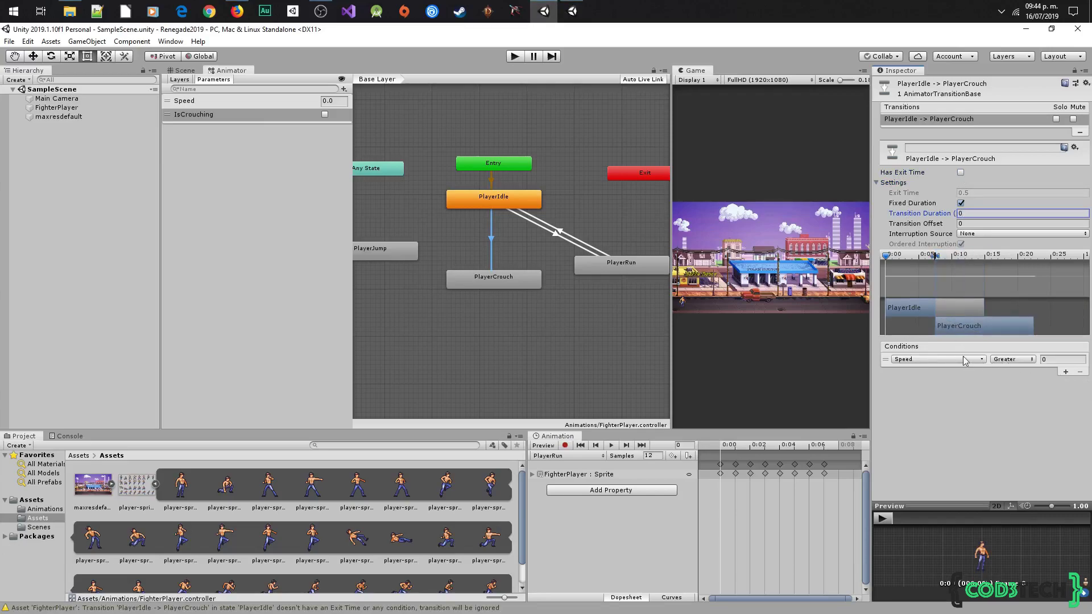
left_click(944, 359)
left_click(924, 397)
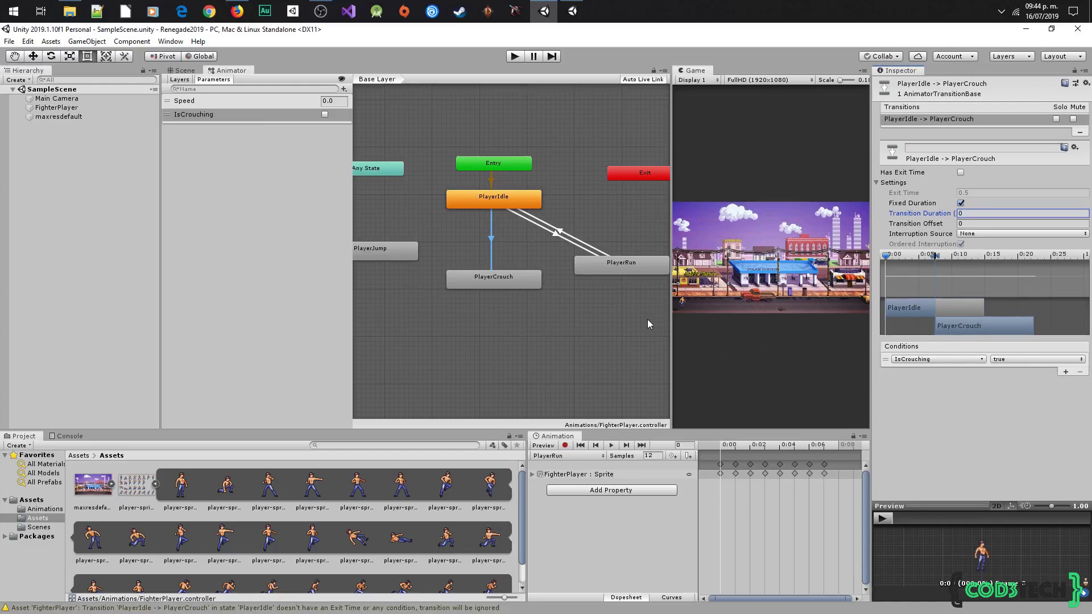
left_click(532, 259)
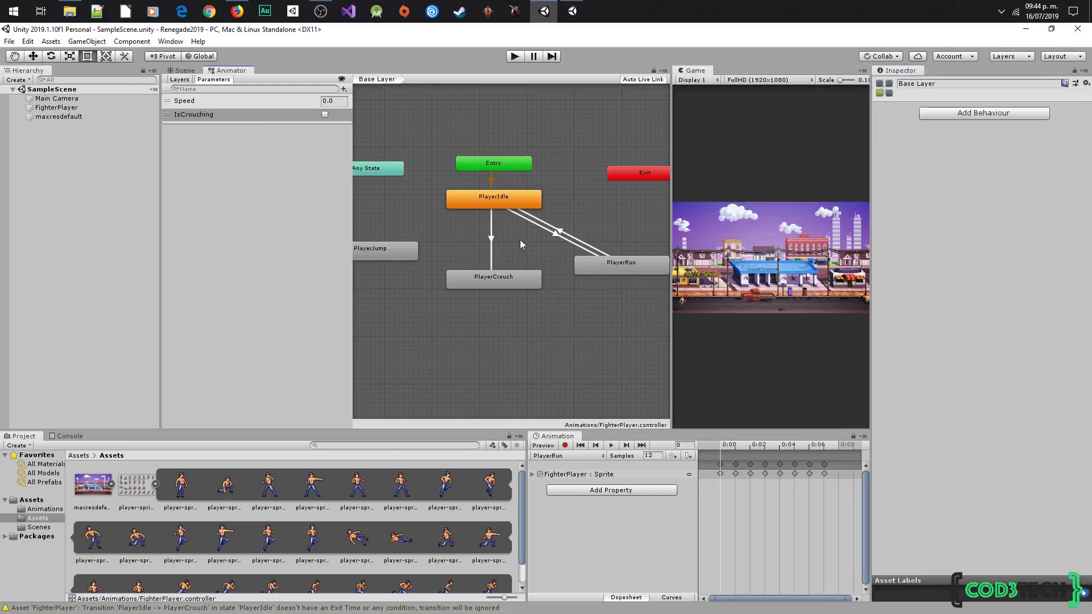
left_click(503, 203)
left_click(497, 277)
Create a transition from PlayerCrouch back to PlayerIdle
right_click(509, 277)
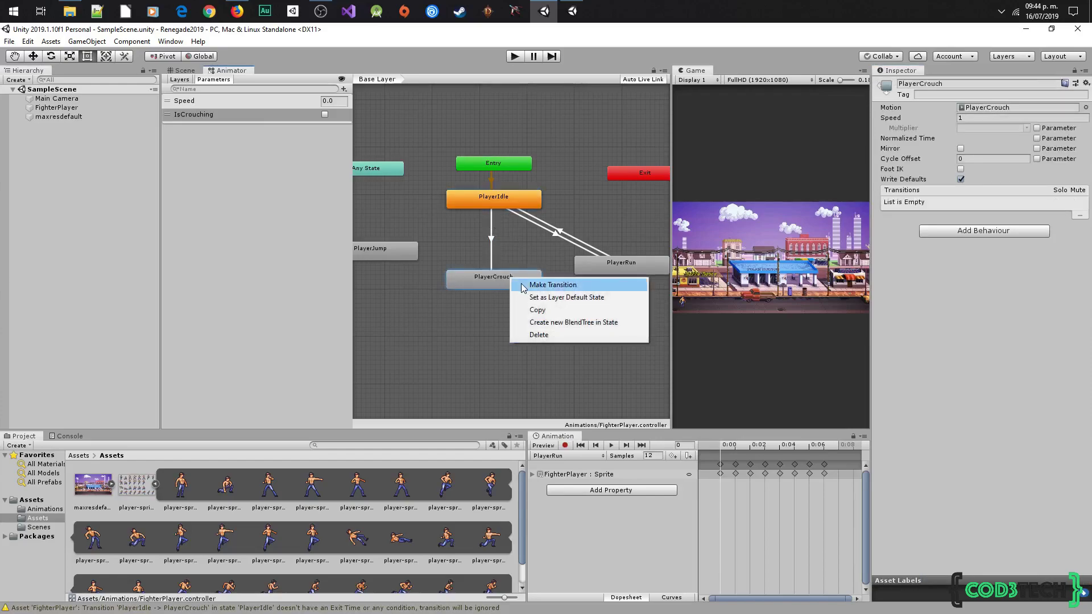
left_click(526, 286)
left_click(504, 200)
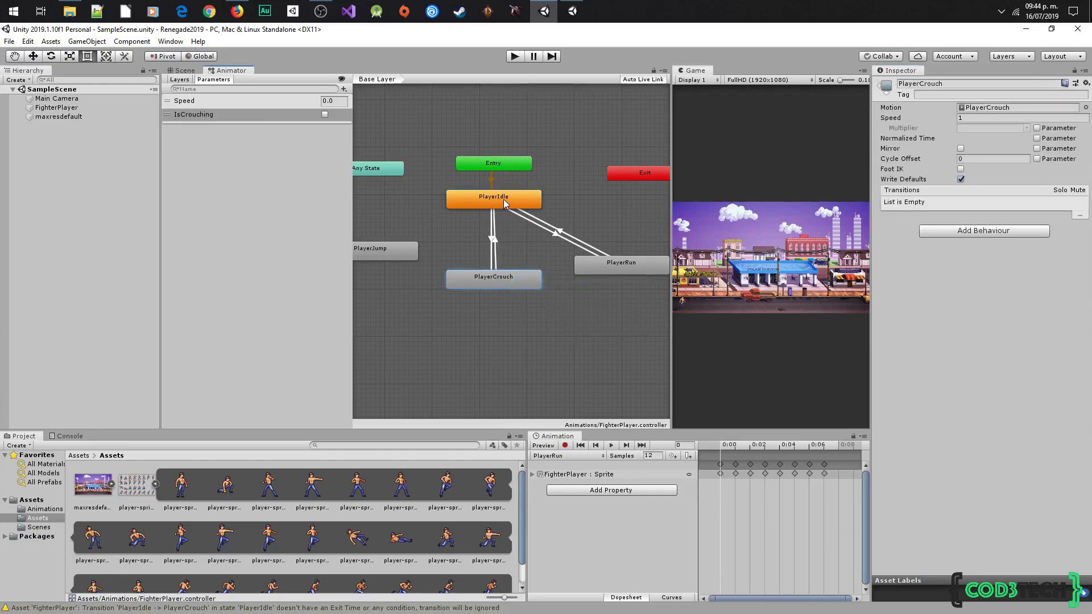
left_click(496, 243)
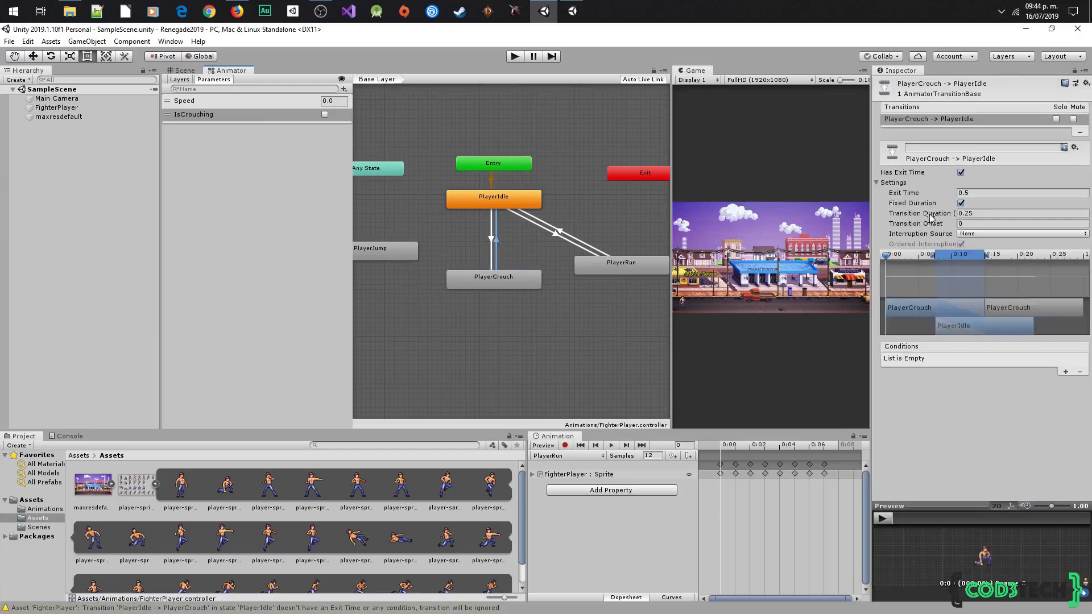
Give it no exit time, 0 duration and an IsCrouching false condition
left_click(960, 172)
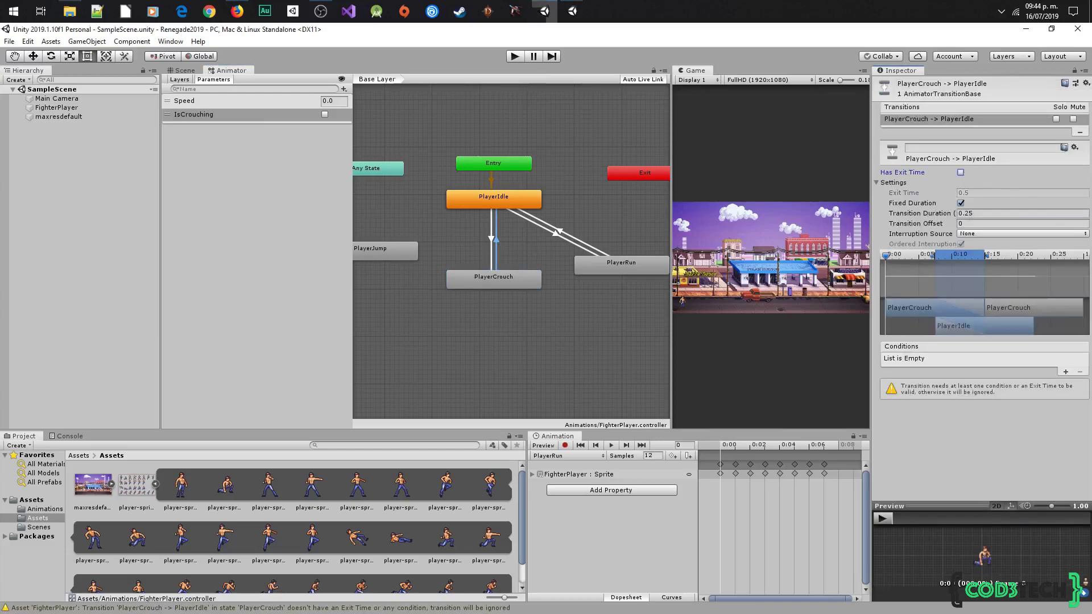
left_click(972, 213)
type("0")
left_click(1066, 372)
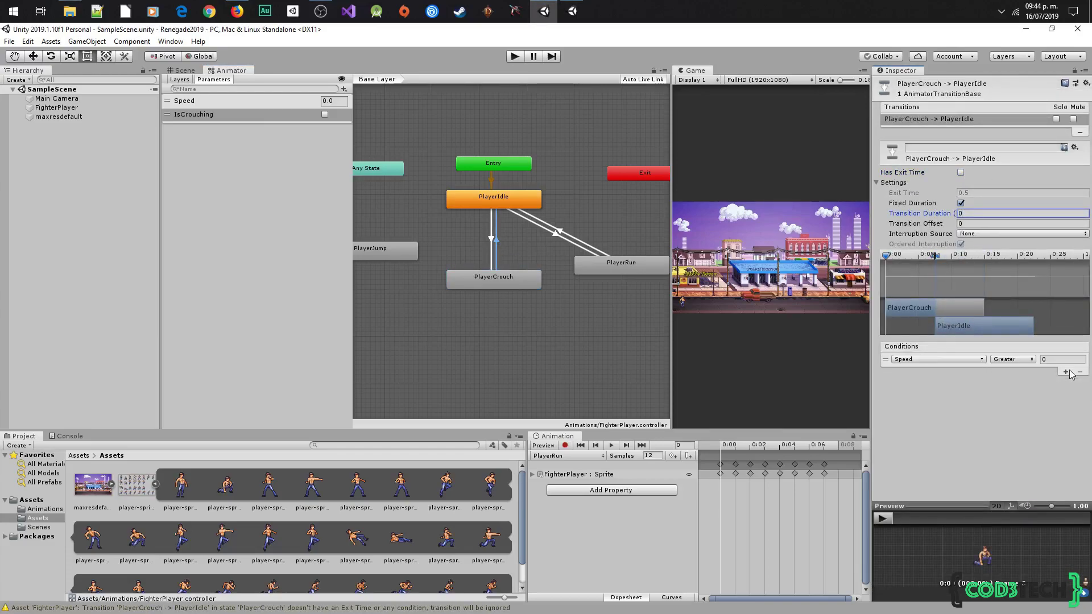
left_click(972, 360)
left_click(919, 405)
left_click(1005, 361)
left_click(1010, 385)
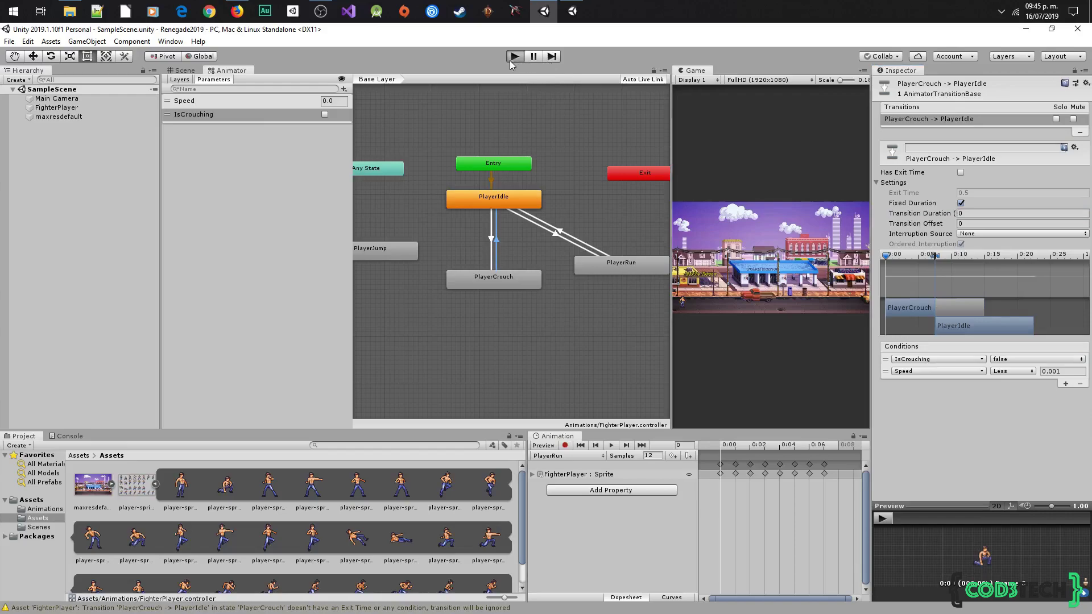
left_click(513, 59)
left_click_drag(670, 209, 479, 217)
left_click(277, 115)
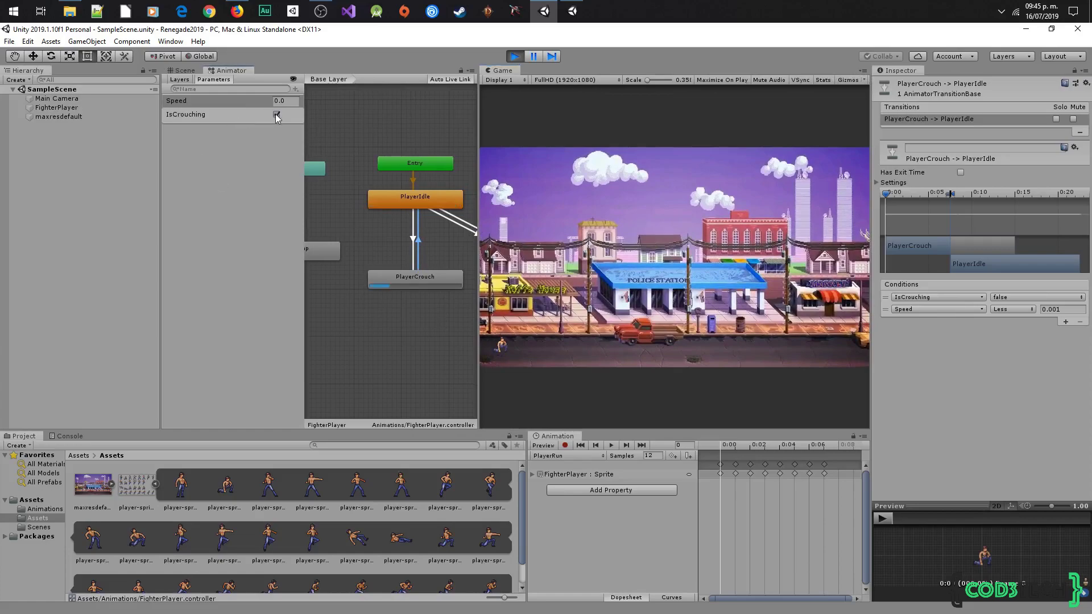
left_click(277, 114)
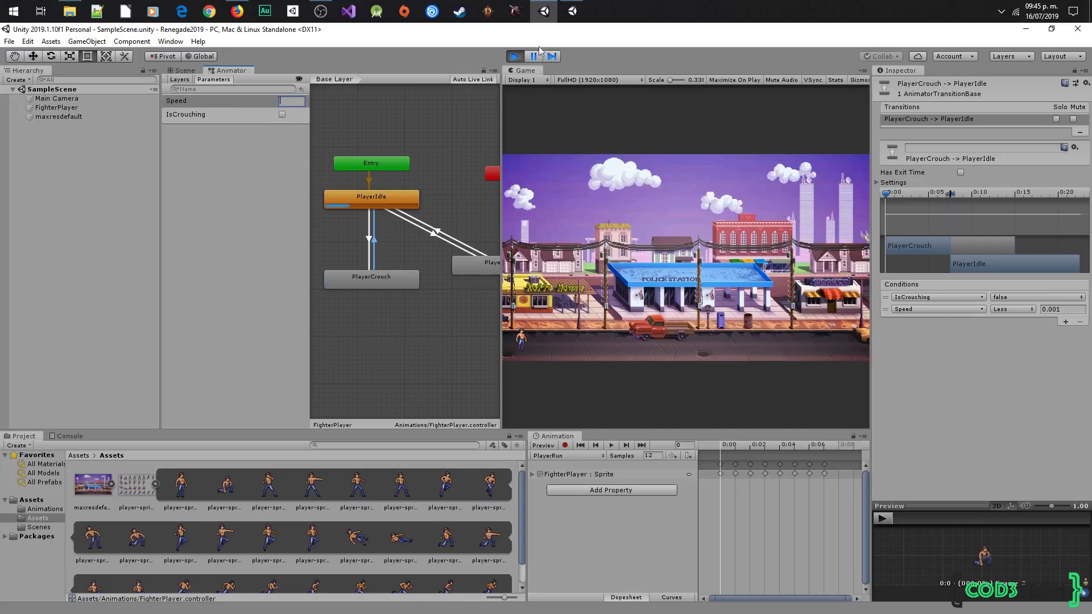
key("ctrl+p")
left_click_drag(503, 297, 670, 301)
middle_click_drag(494, 312, 585, 308)
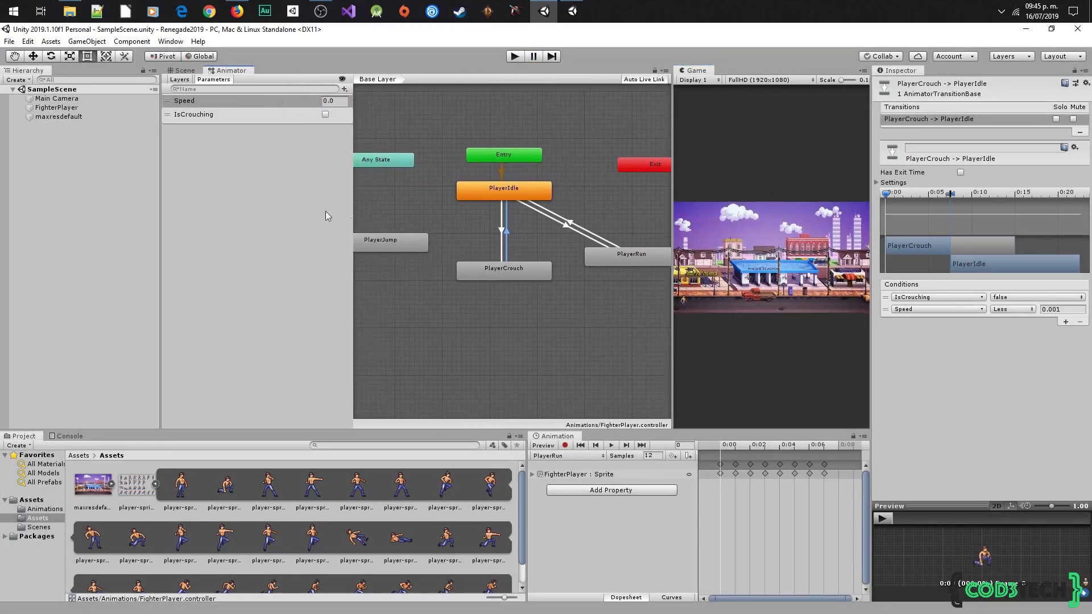
Create a transition from Any State to PlayerJump, aligning Any State above it
left_click(385, 239)
left_click(487, 194)
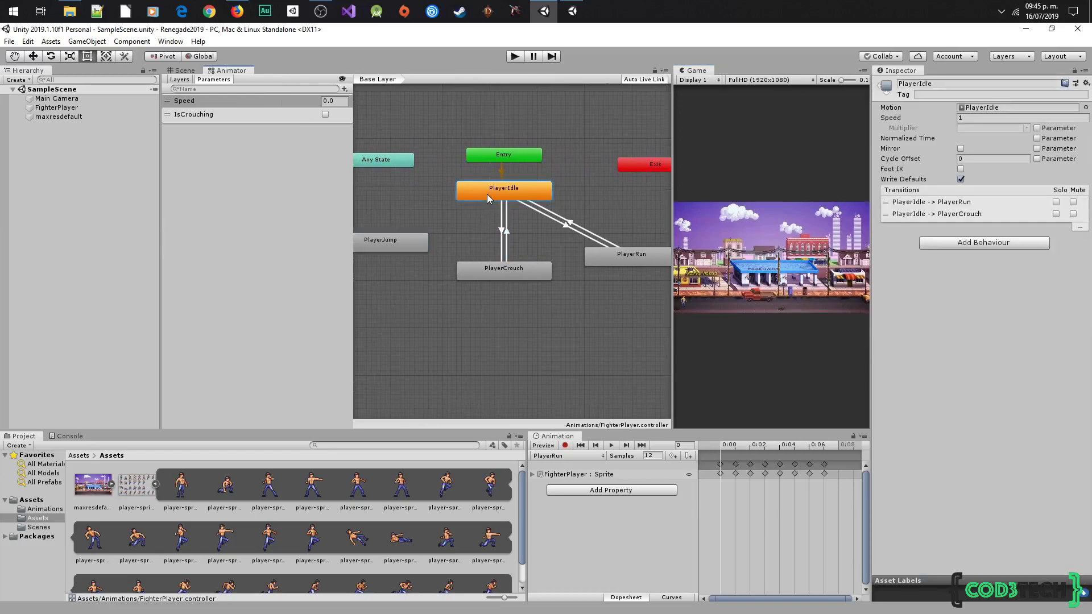
middle_click_drag(381, 248, 421, 271)
left_click(420, 189)
right_click(419, 189)
left_click(449, 195)
left_click(409, 267)
left_click_drag(435, 185, 439, 199)
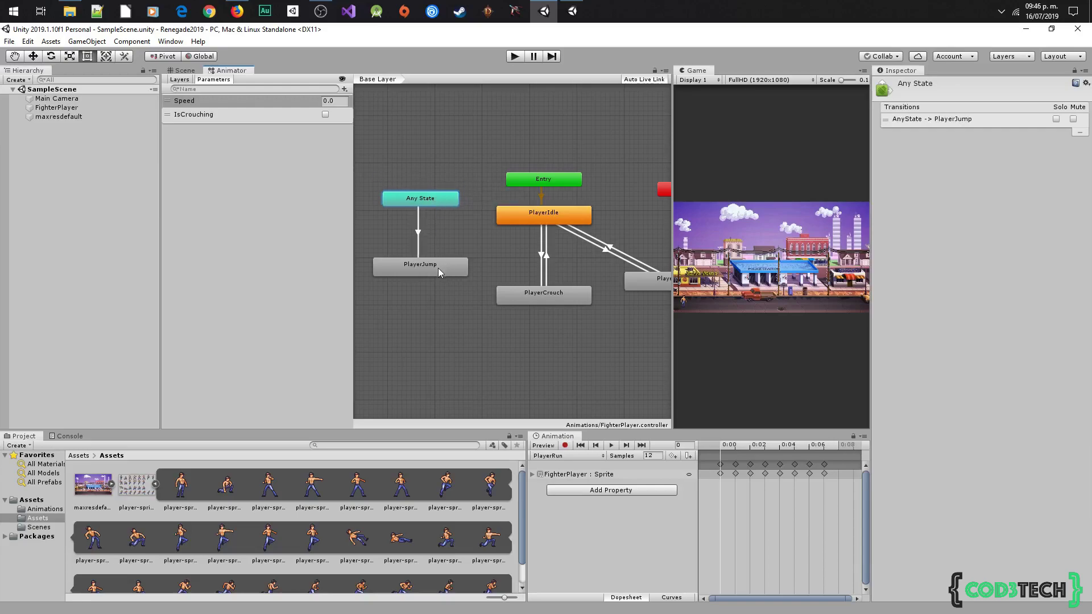
left_click(283, 197)
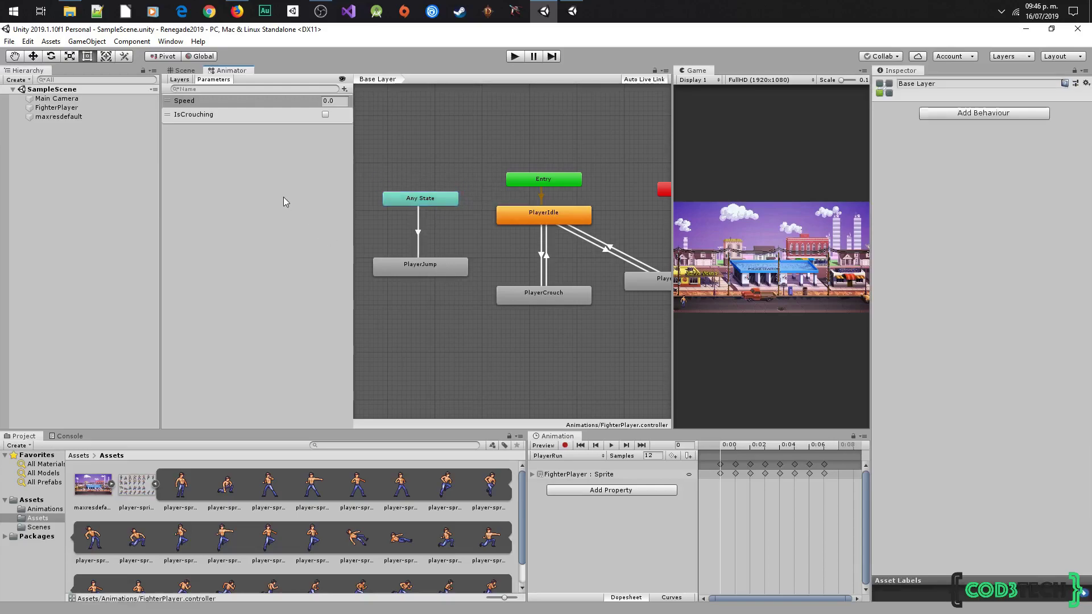
Add a Bool parameter named IsJumping
left_click(344, 90)
left_click(367, 126)
type("IS")
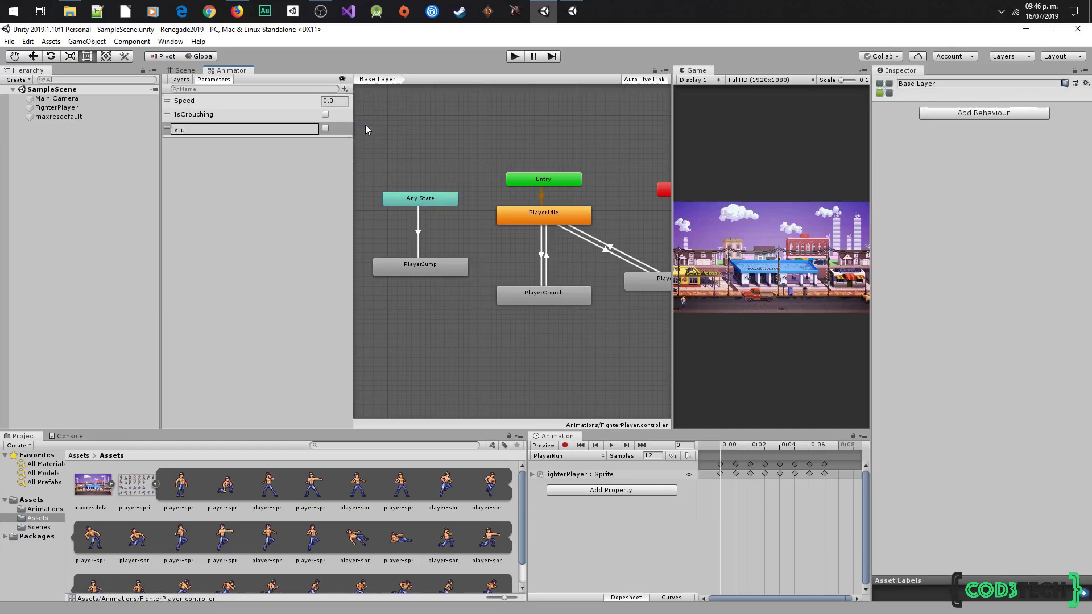
type("Jumping")
key("Return")
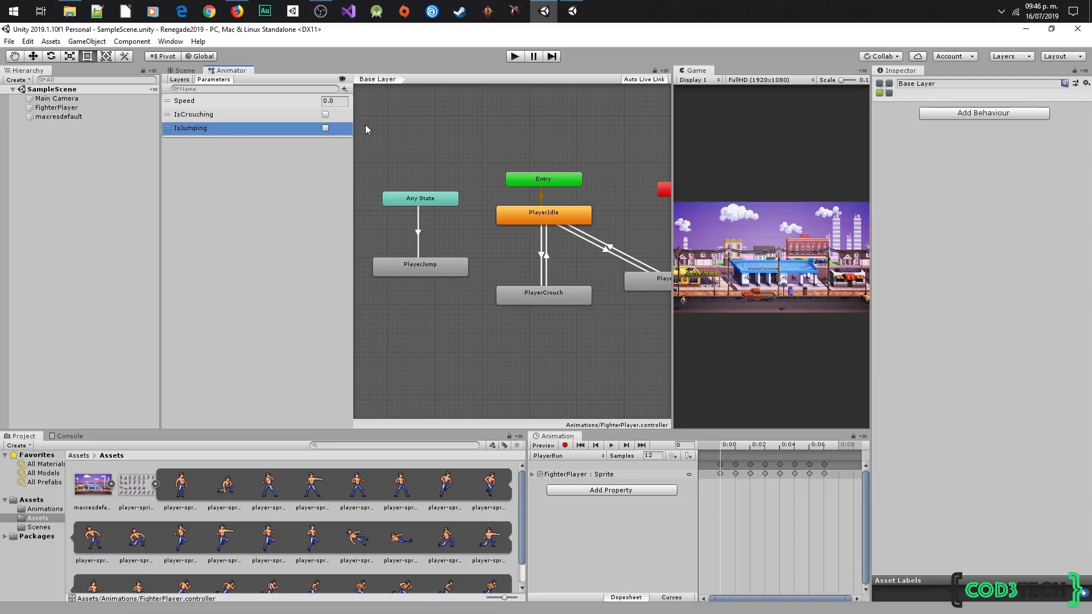
Give the Any State→PlayerJump transition 0 duration, no self-transition, and an IsJumping condition
left_click(421, 230)
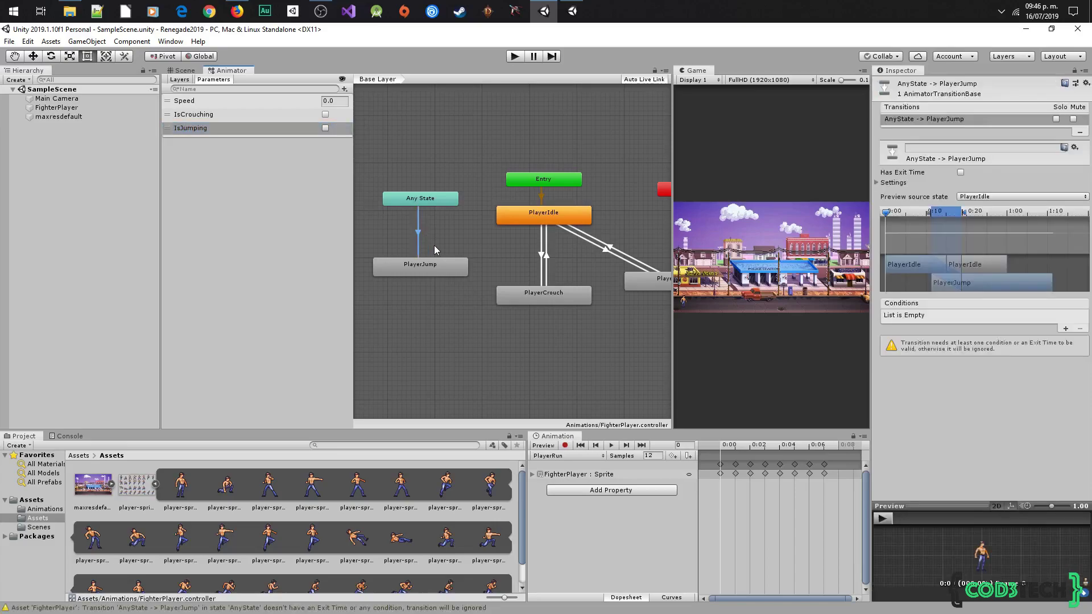
left_click(886, 183)
left_click(995, 213)
type("0")
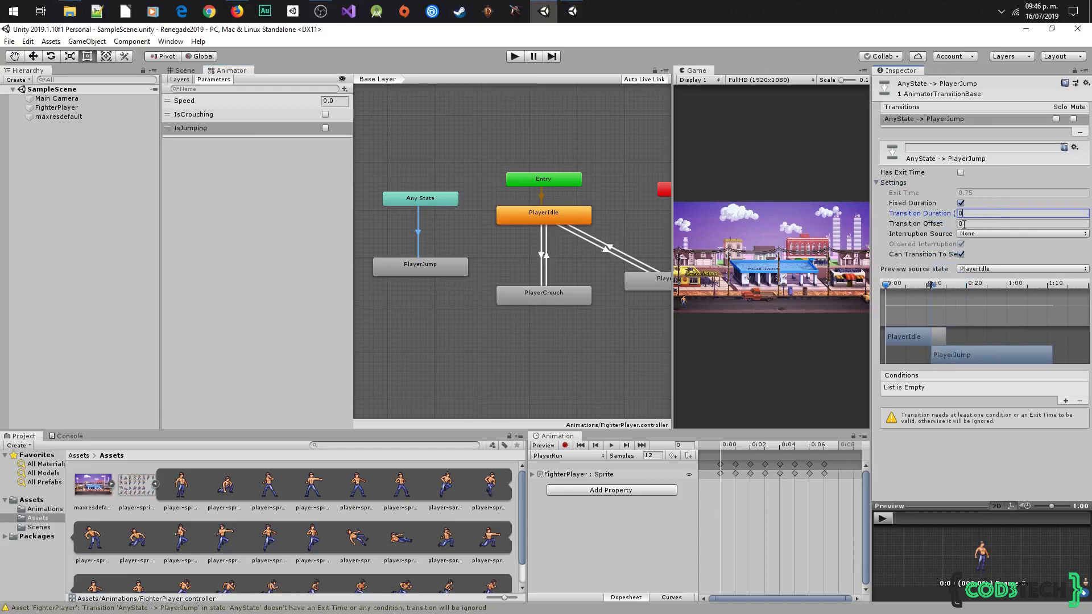
left_click(960, 254)
left_click(1066, 402)
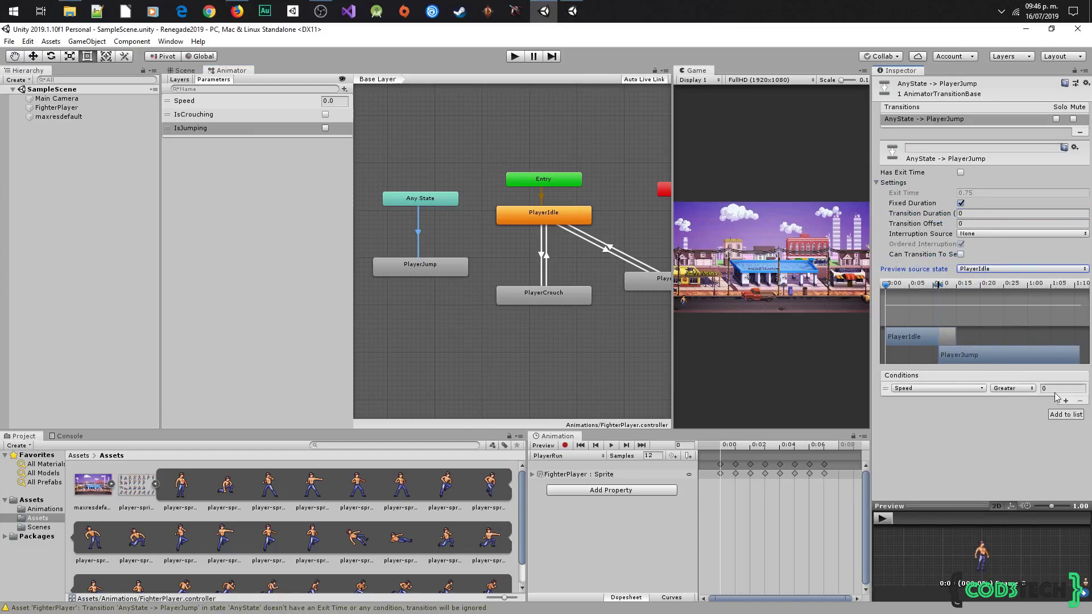
left_click(961, 389)
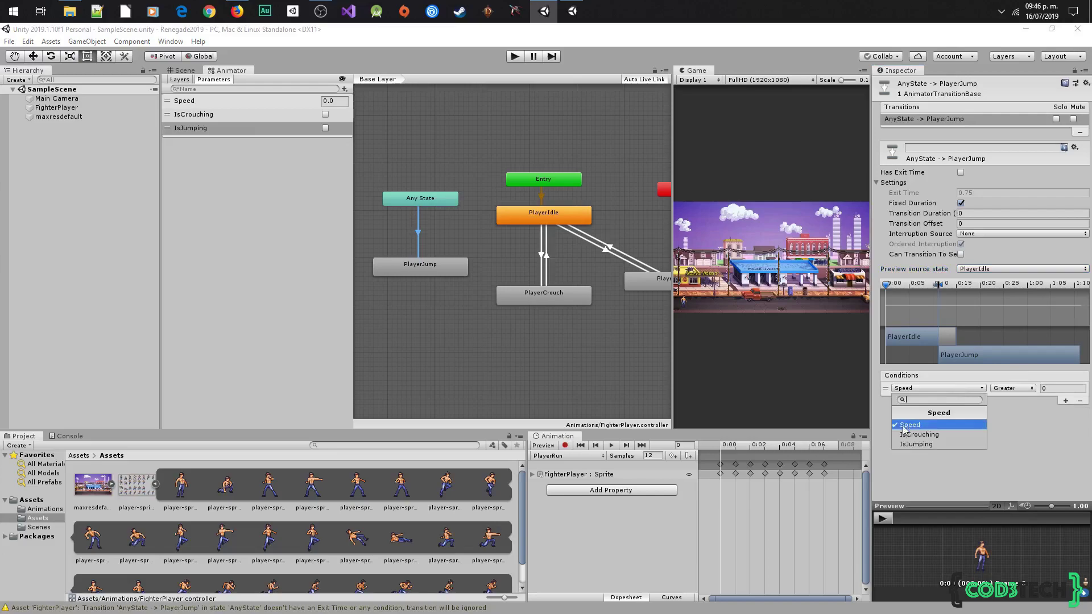
left_click(957, 433)
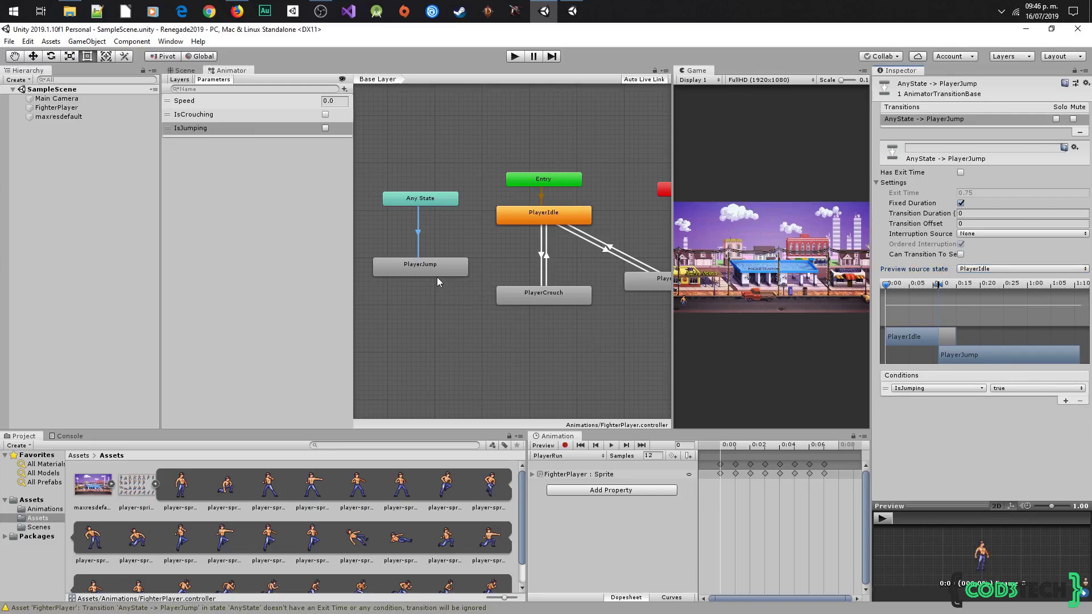
Create a transition from PlayerJump to PlayerIdle and select it
left_click(454, 269)
right_click(454, 270)
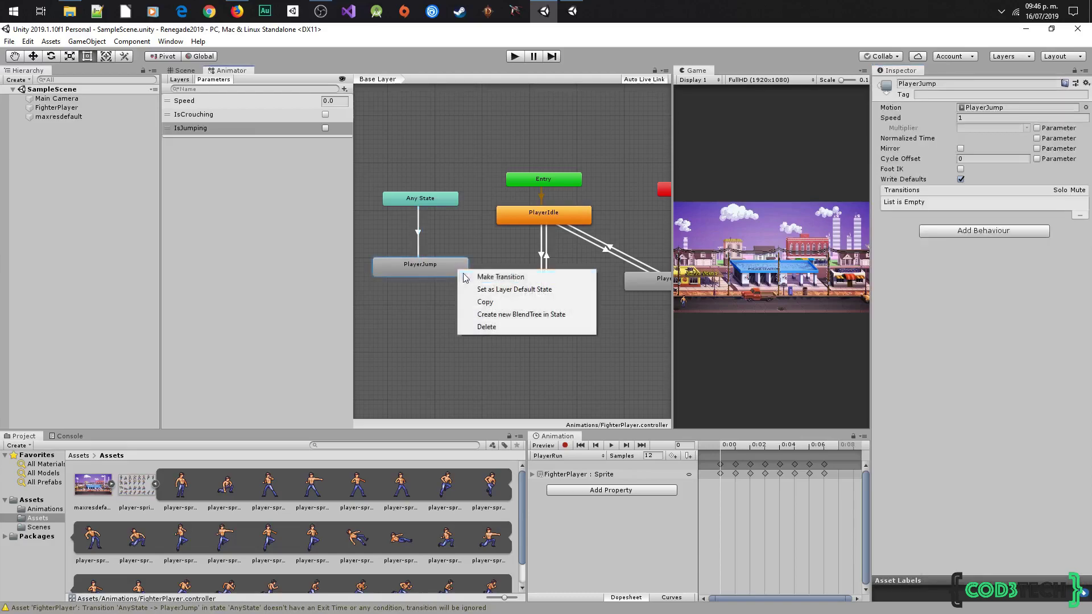
left_click(478, 278)
left_click(524, 218)
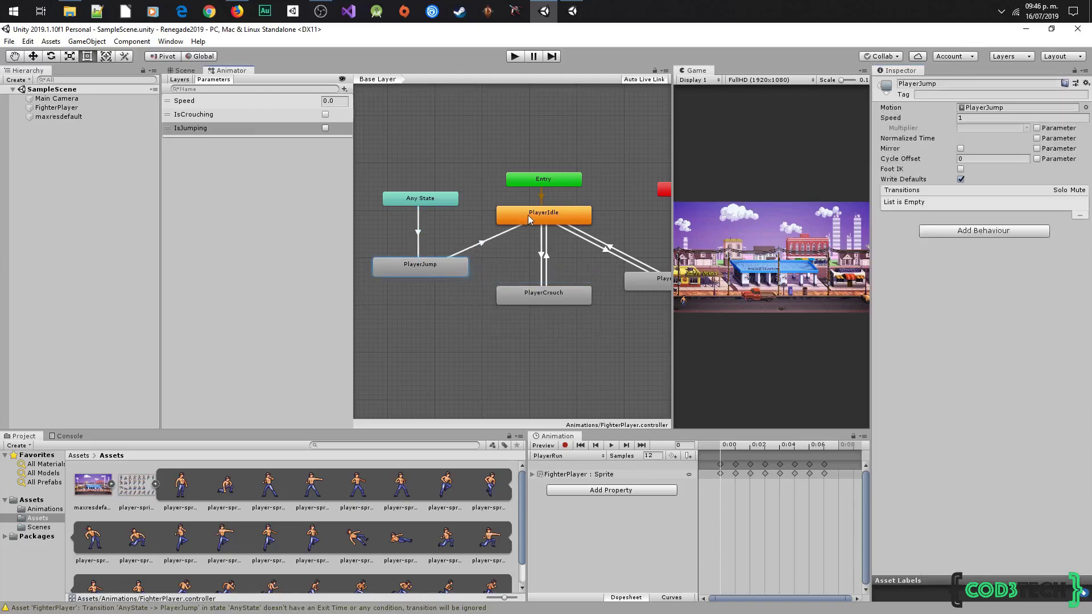
left_click(482, 244)
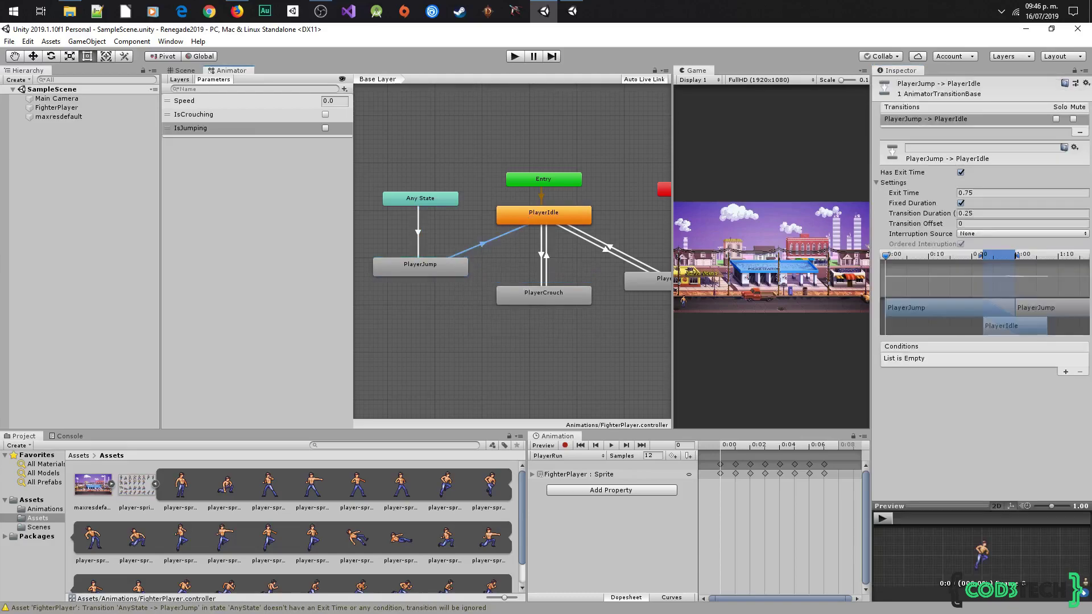
key("alt+Tab")
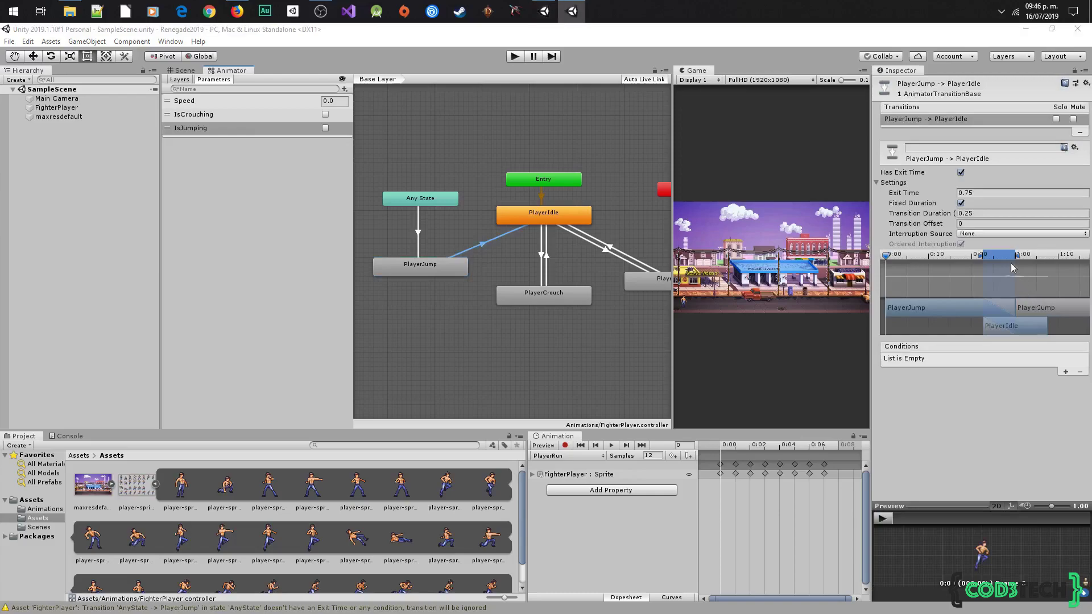
Set that transition to no exit time, 0 duration, and an IsJumping false condition
left_click(961, 173)
left_click(982, 214)
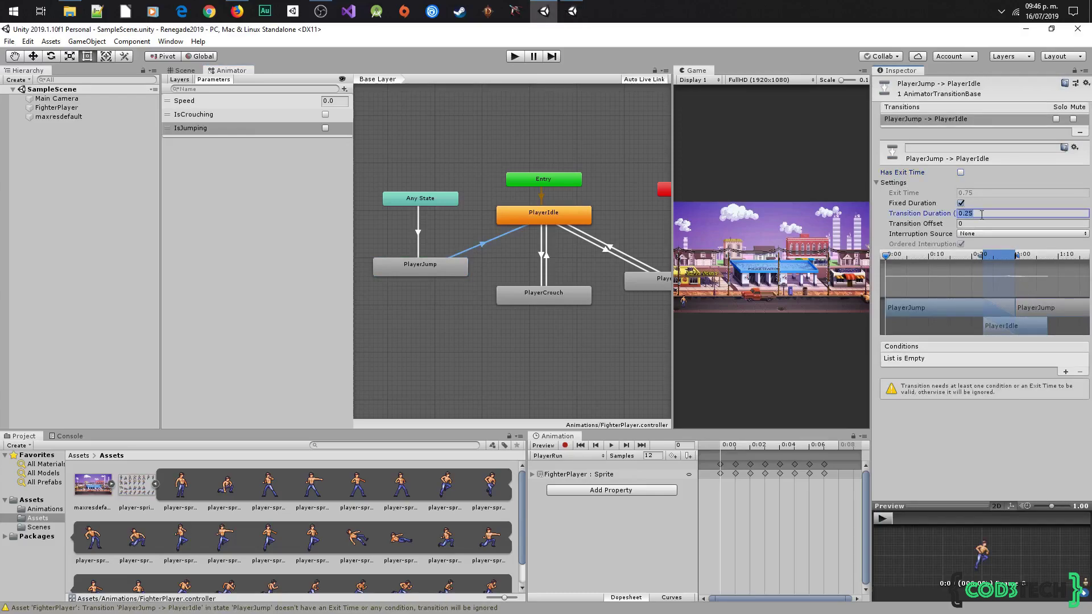
type("0")
left_click(1065, 372)
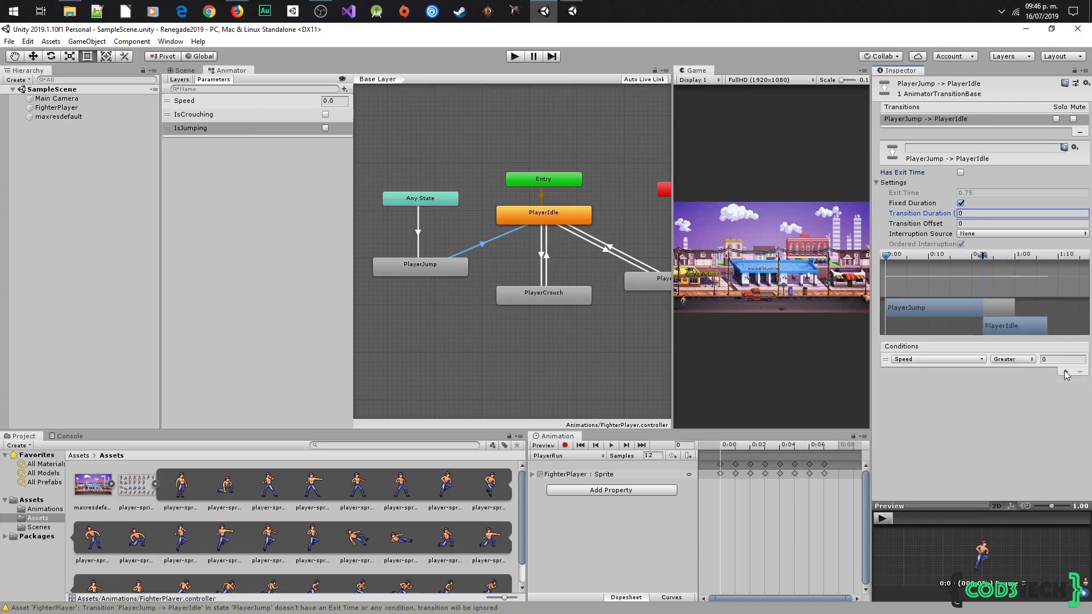
left_click(957, 360)
left_click(938, 415)
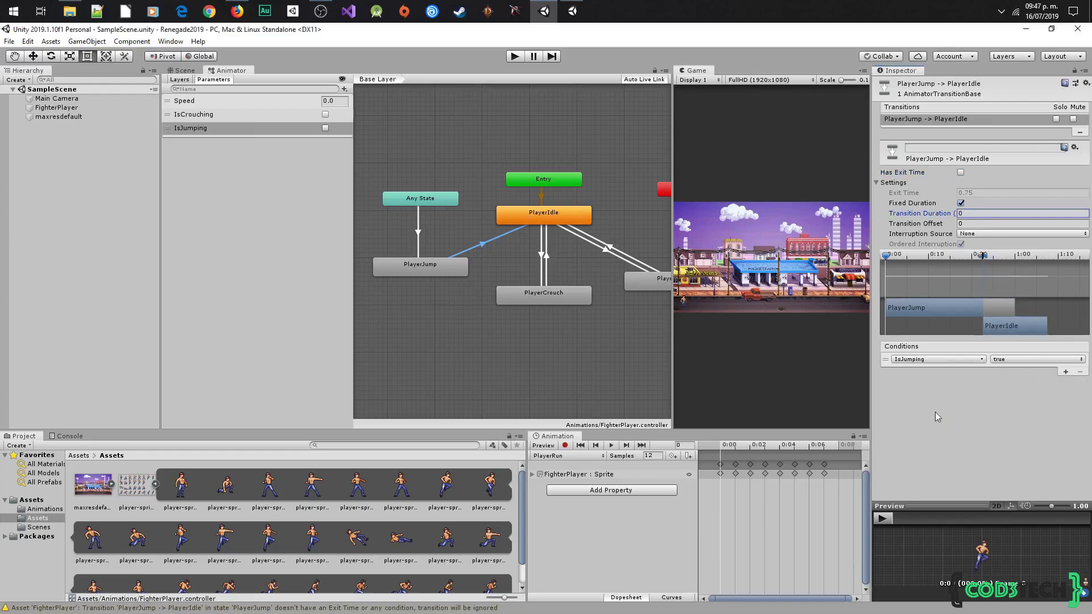
left_click(1011, 366)
left_click(1010, 382)
Play-test toggling IsJumping on and off to see PlayerIdle→PlayerJump→PlayerIdle, then stop and re-dock the Game view
left_click_drag(673, 182, 492, 179)
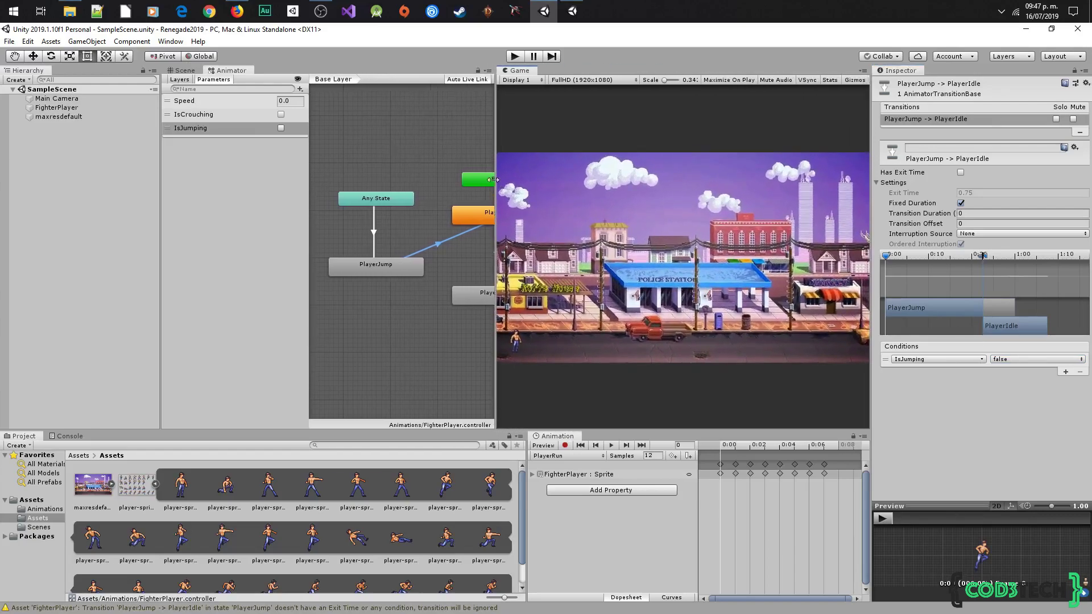
left_click(514, 58)
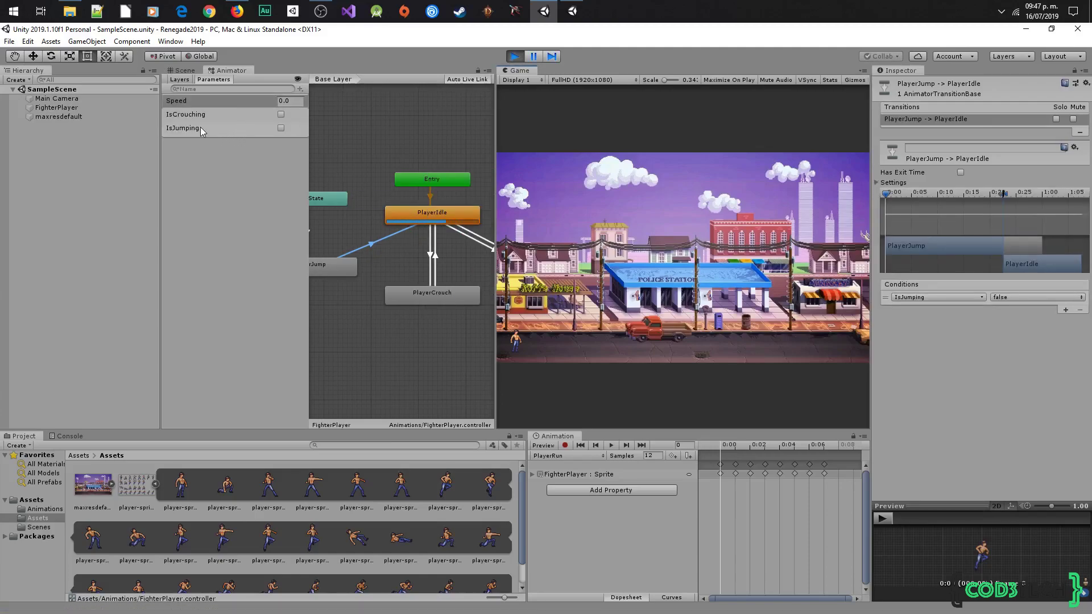
left_click(281, 129)
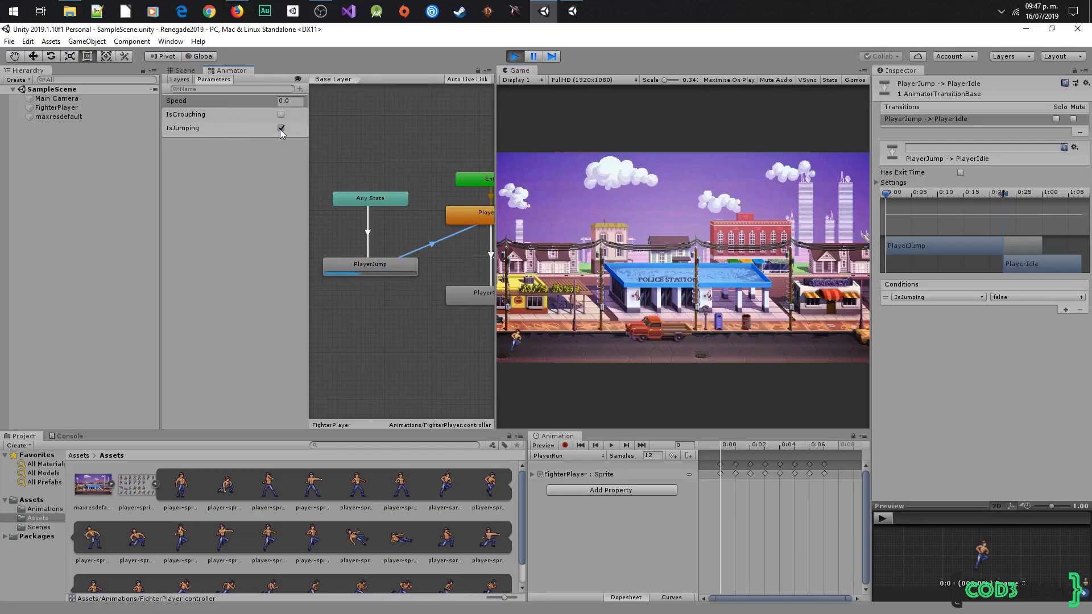
left_click(280, 128)
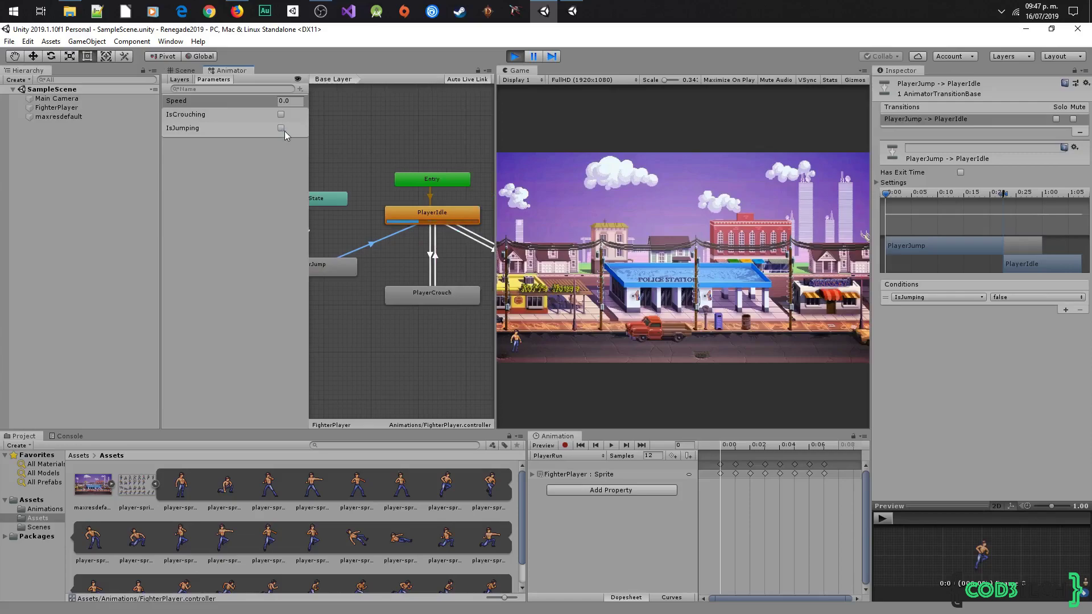
left_click(517, 56)
left_click_drag(495, 114, 709, 145)
middle_click_drag(670, 185, 707, 189)
left_click_drag(733, 70, 309, 74)
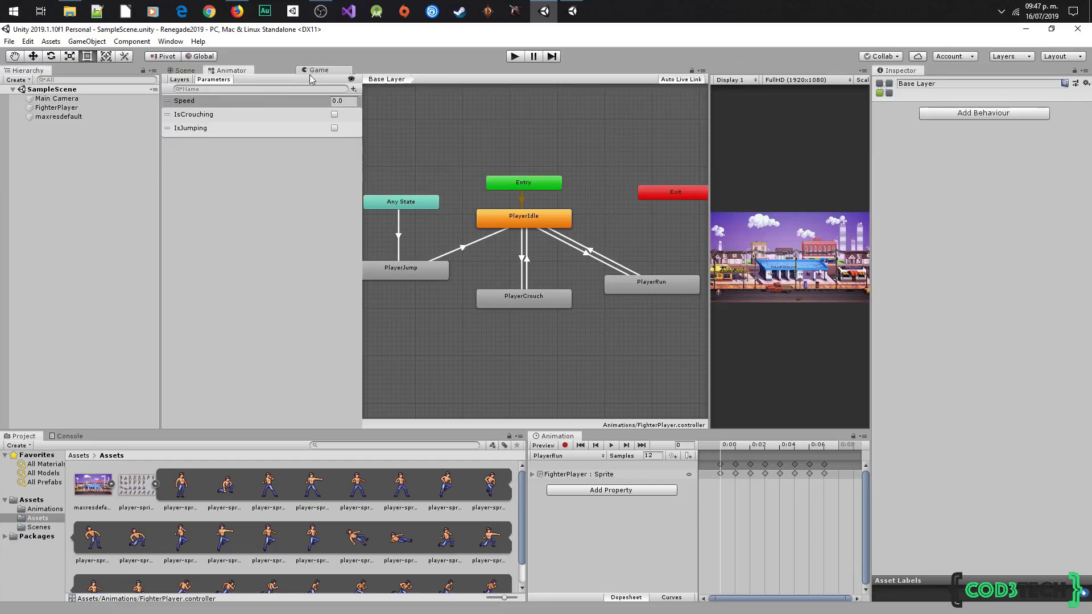
Remove the Speed condition from PlayerCrouch→PlayerIdle, keeping only IsCrouching false
left_click(180, 71)
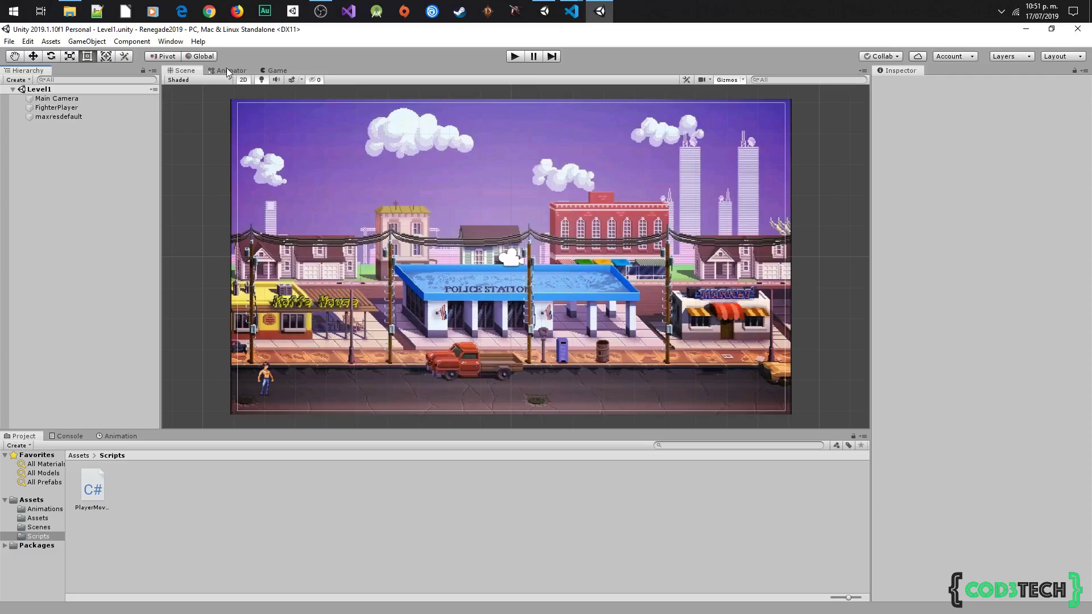
left_click(228, 70)
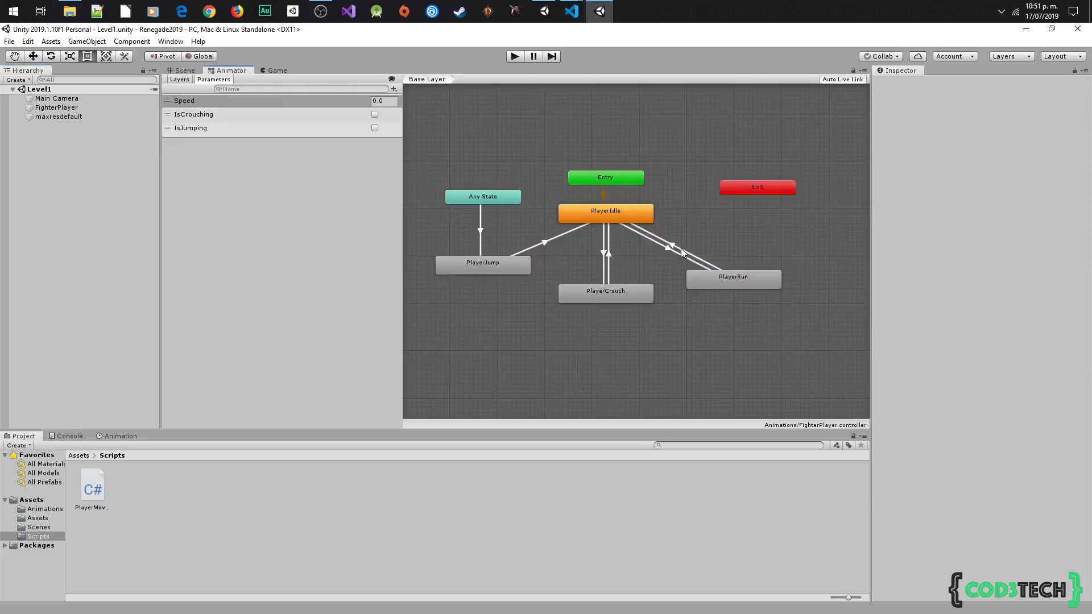
left_click(610, 256)
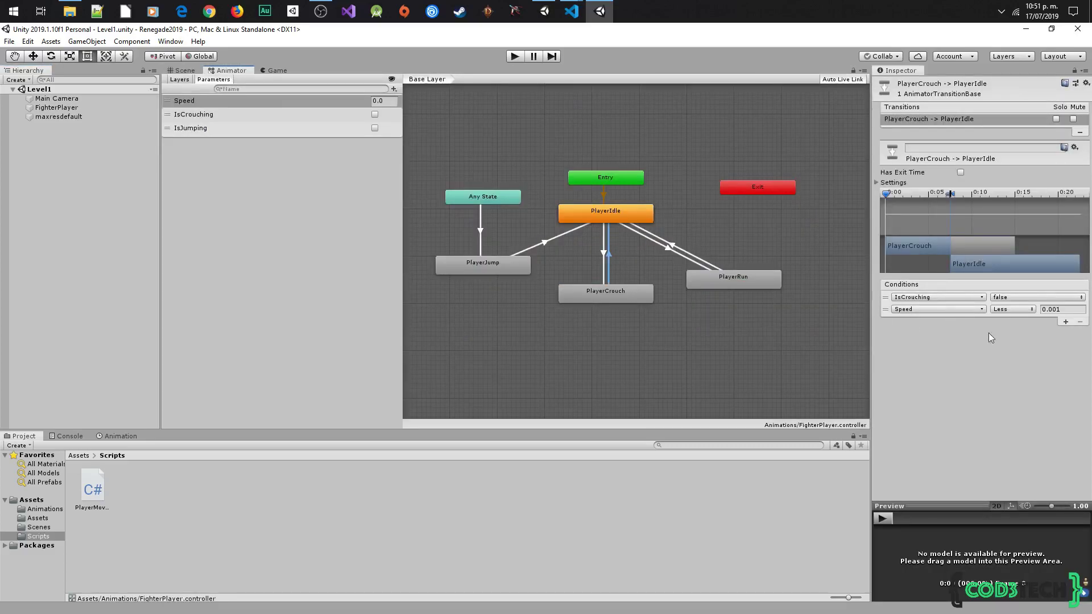
left_click(889, 311)
left_click(1080, 323)
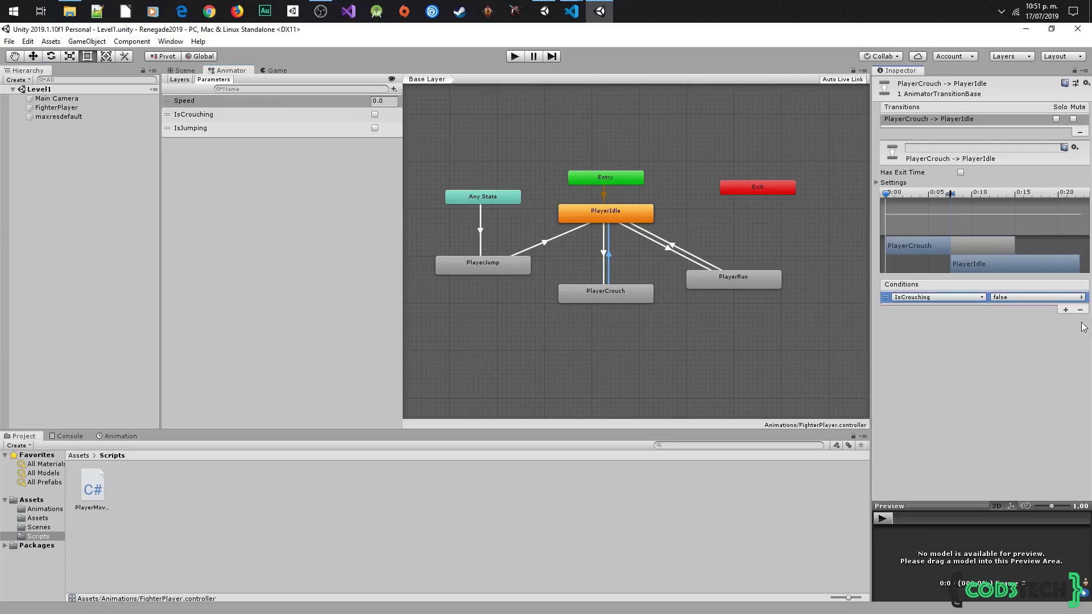
Dock the Animation window beside the project files in the Animations folder
left_click(671, 248)
left_click(541, 322)
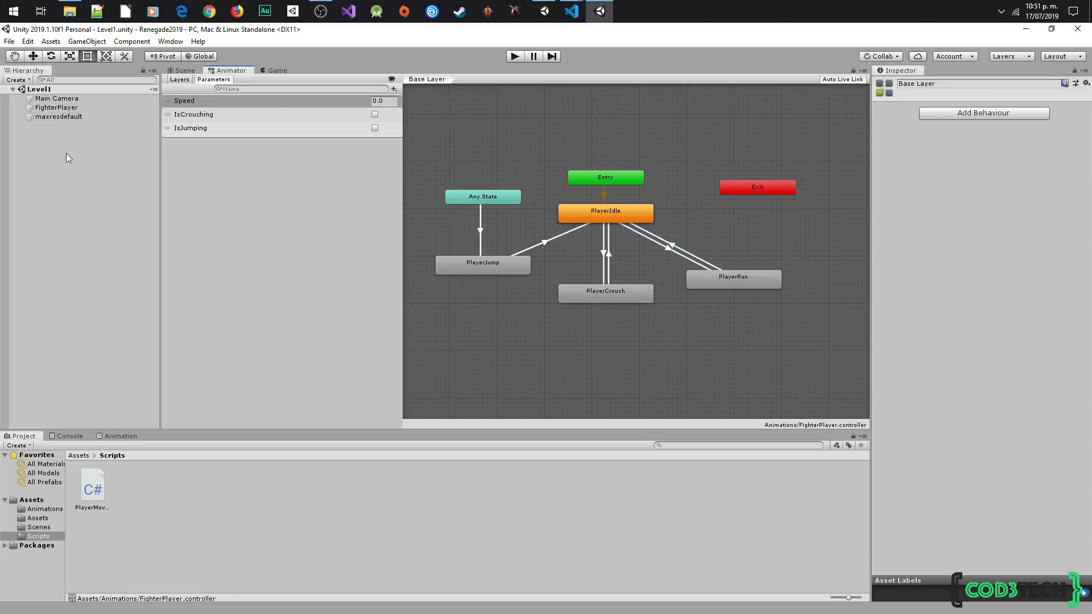
left_click(41, 509)
left_click(167, 531)
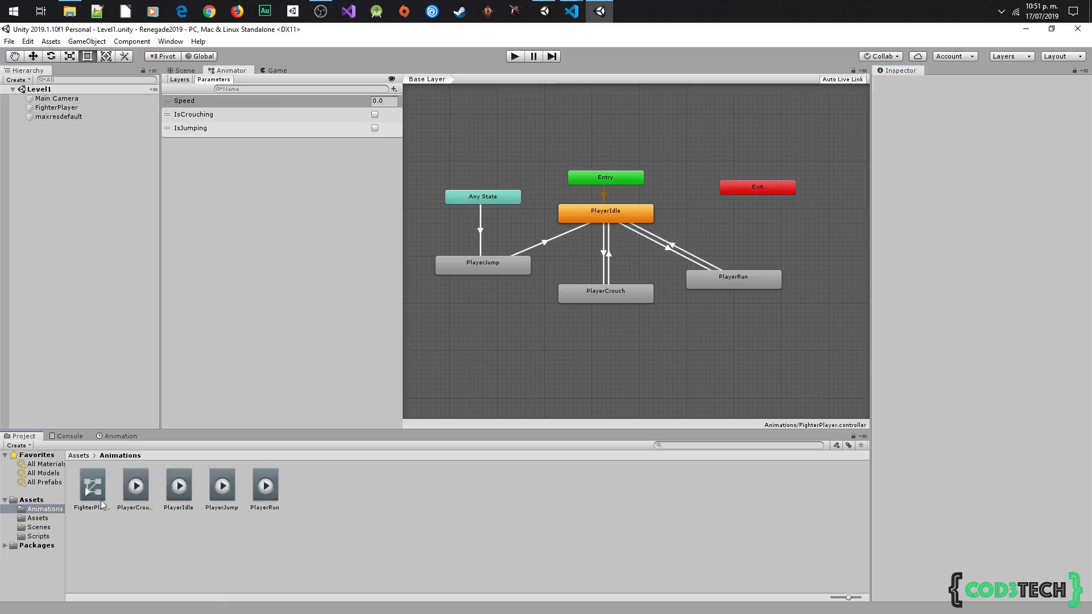
left_click_drag(114, 436, 808, 528)
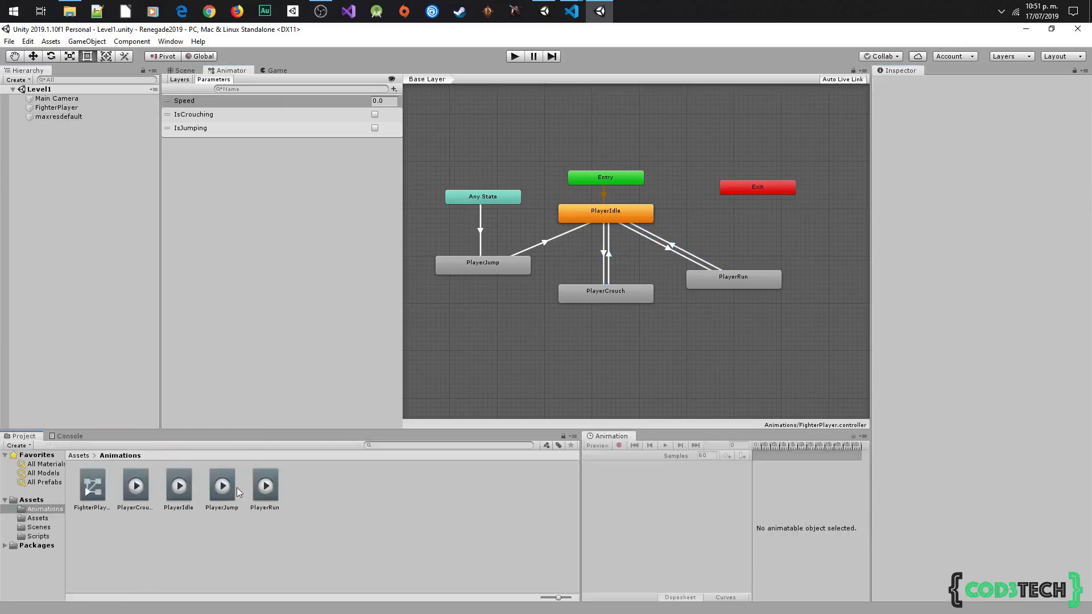
right_click(282, 544)
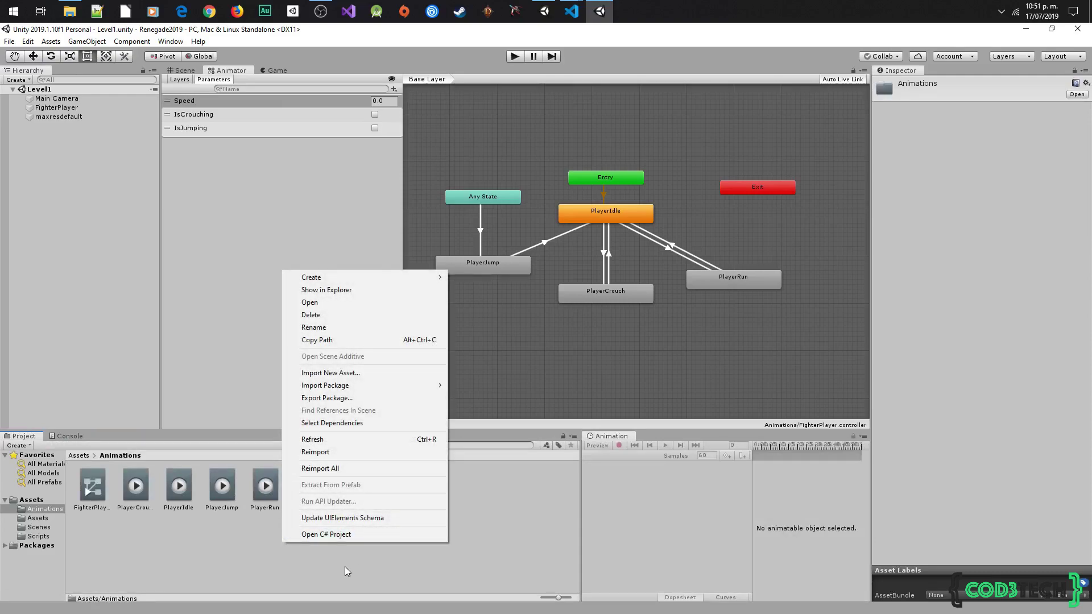
left_click(393, 569)
Create a new animation clip named PlayerSlide for FighterPlayer
left_click(108, 107)
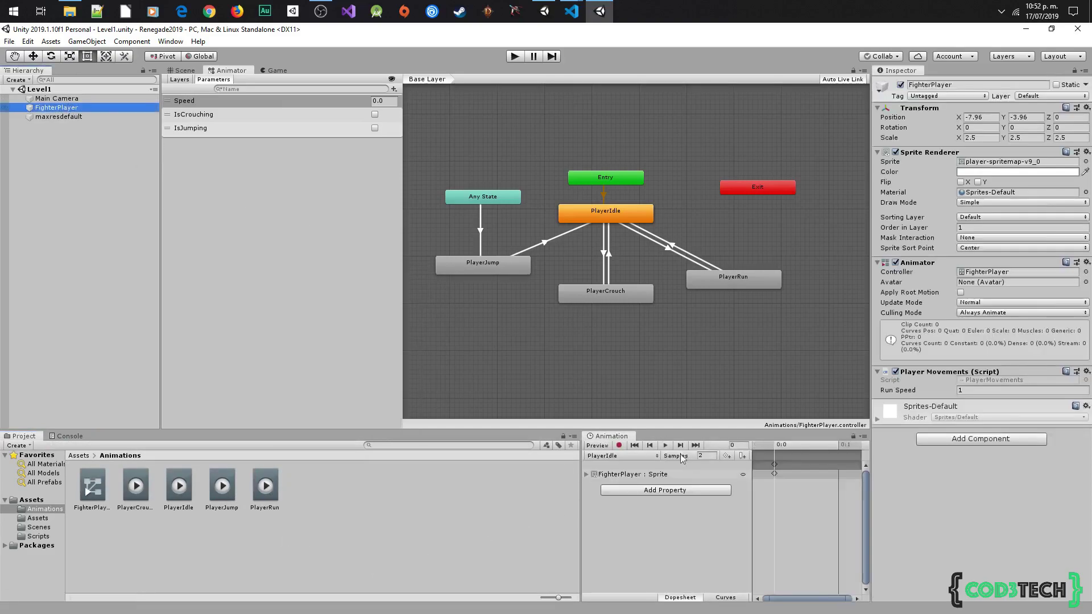
left_click(623, 455)
left_click(628, 522)
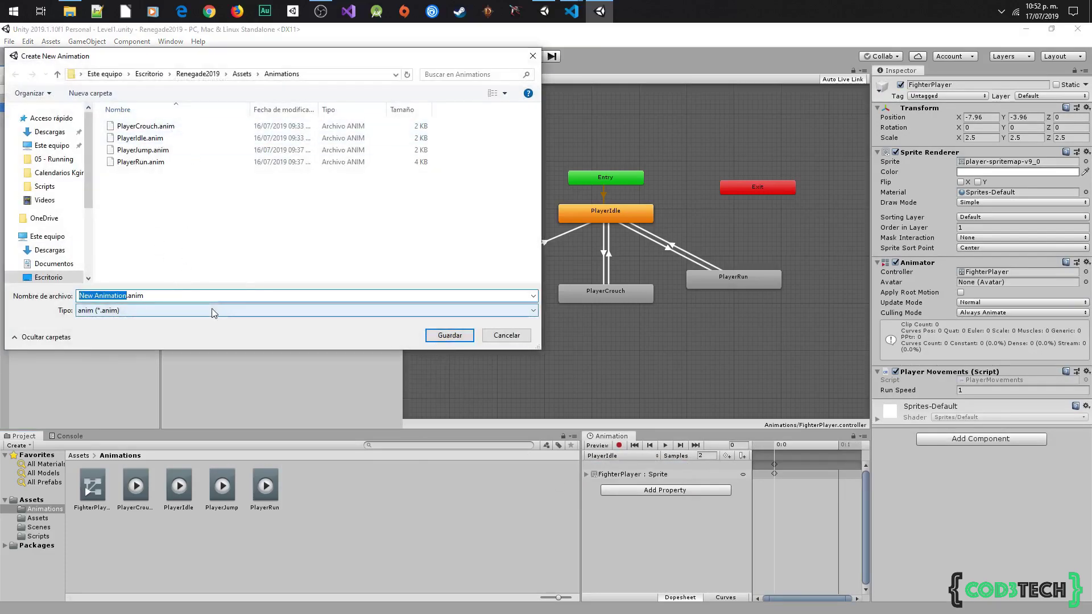
type("PlayerSlide")
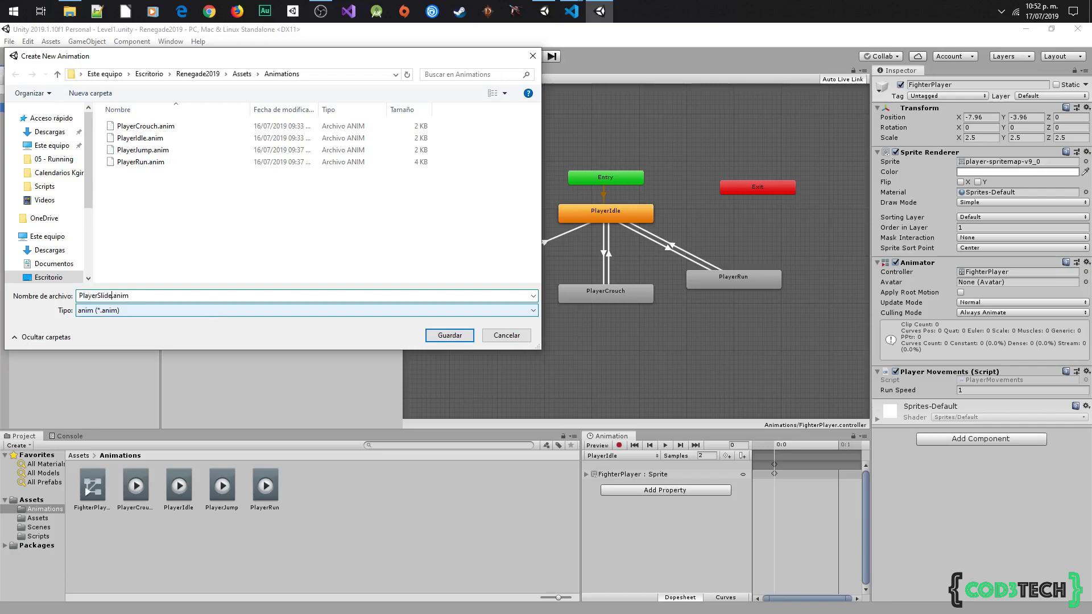
key("Return")
left_click(37, 518)
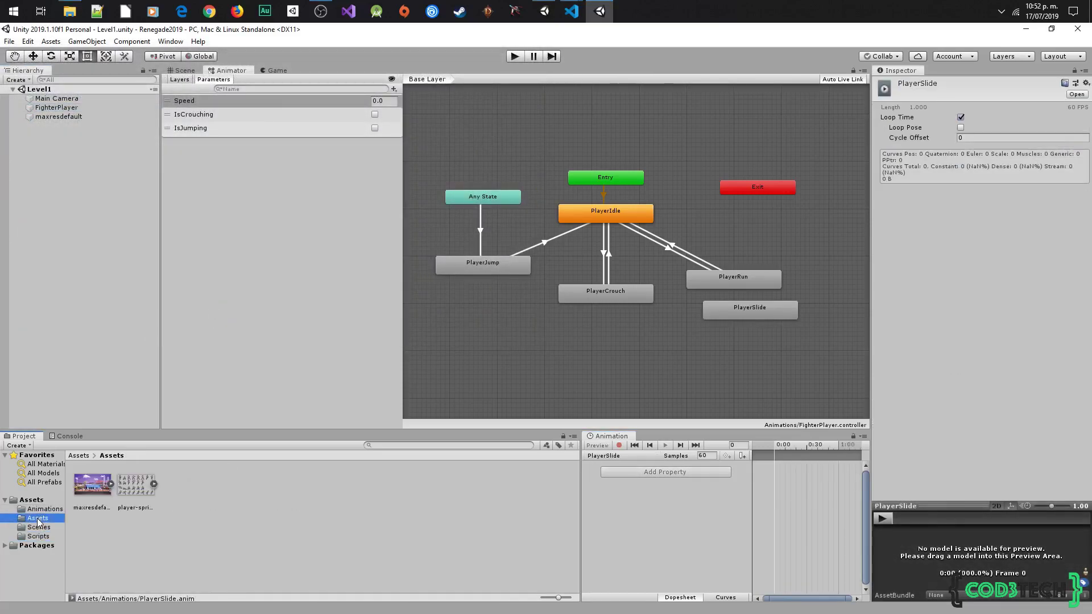
Add the sliding pose sprite as PlayerSlide's first frame and set the sample rate to 2
left_click(153, 484)
left_click(358, 543)
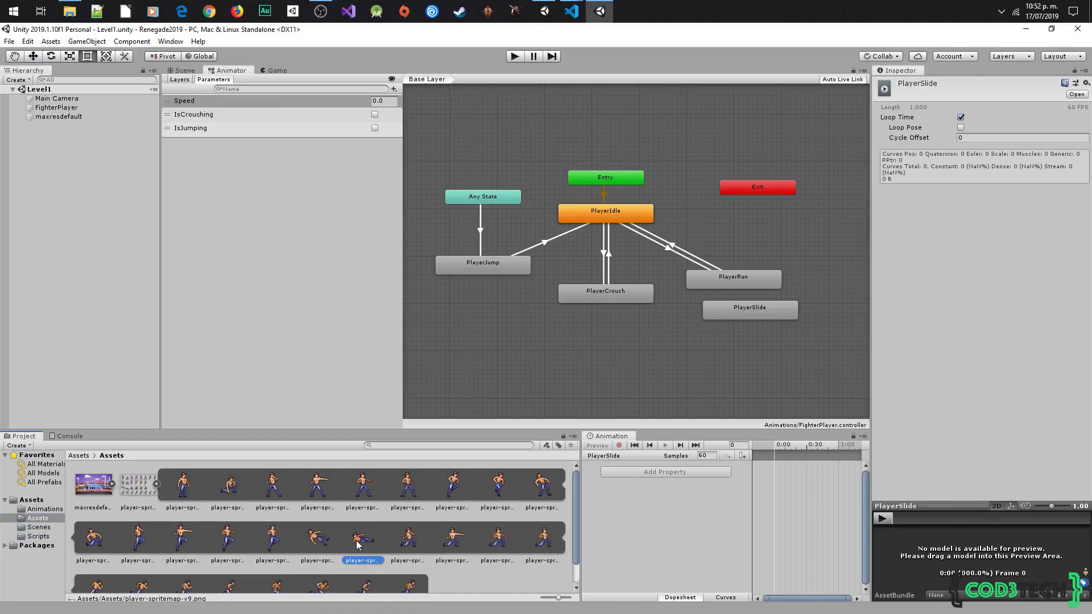
left_click_drag(358, 545, 802, 512)
left_click(702, 456)
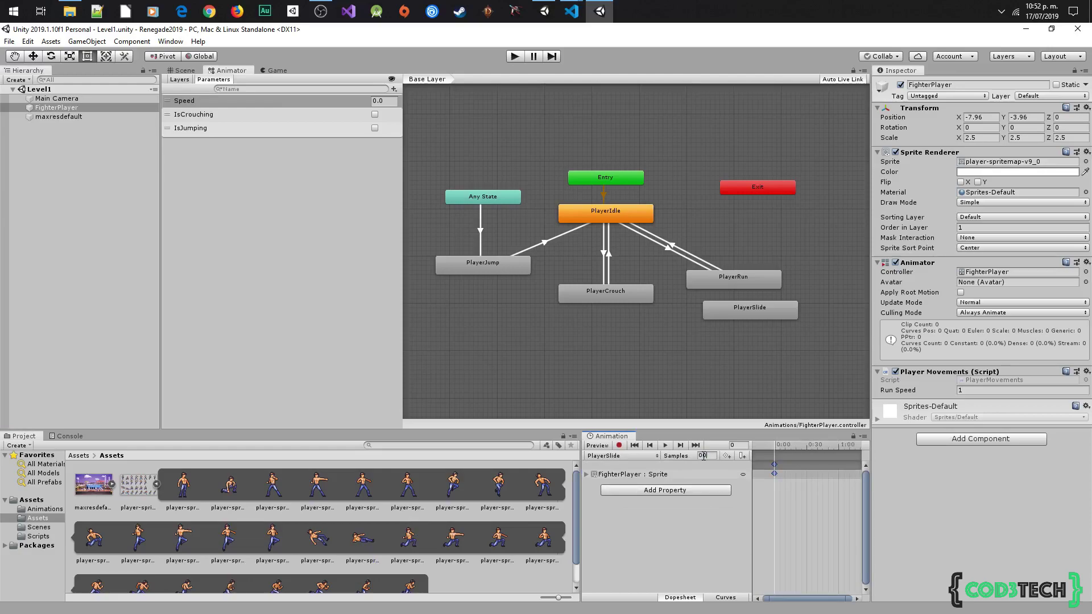
type("2")
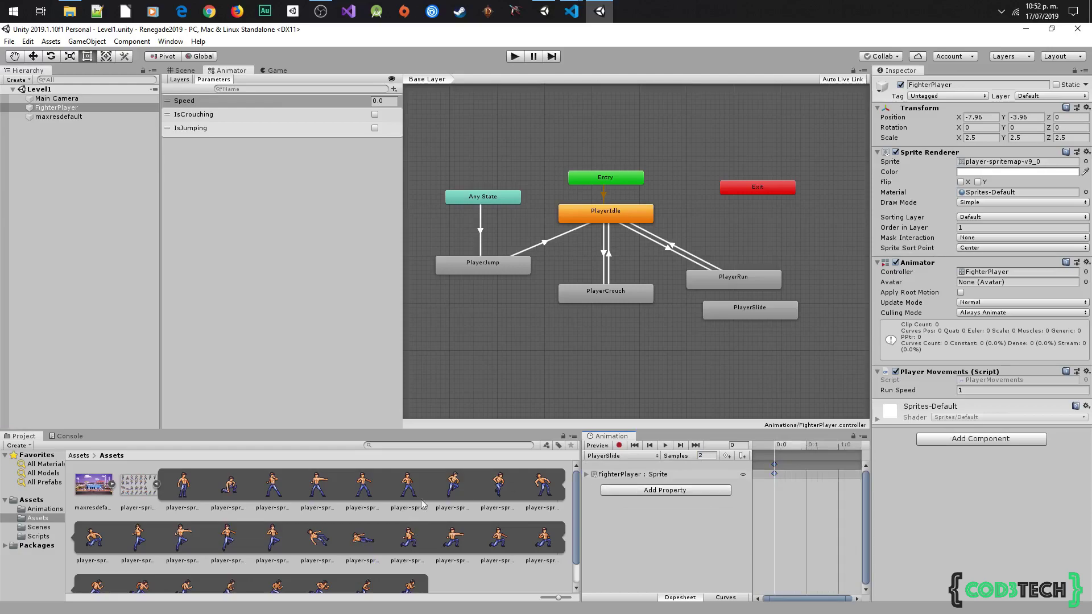
Preview the slide animation in the Scene view, then move PlayerSlide to the upper right in the Animator
left_click(185, 70)
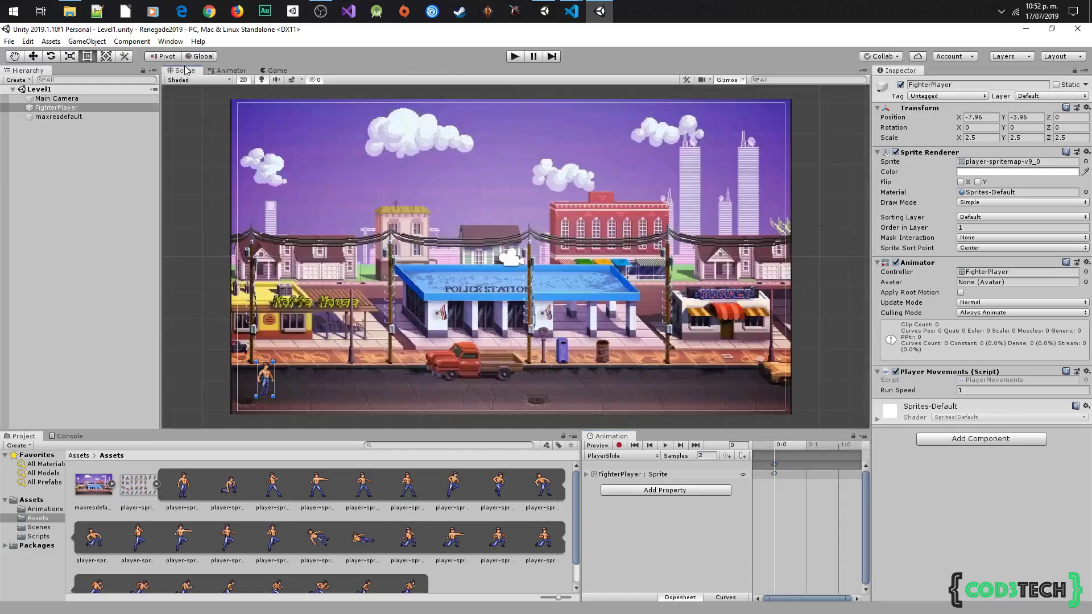
left_click(665, 445)
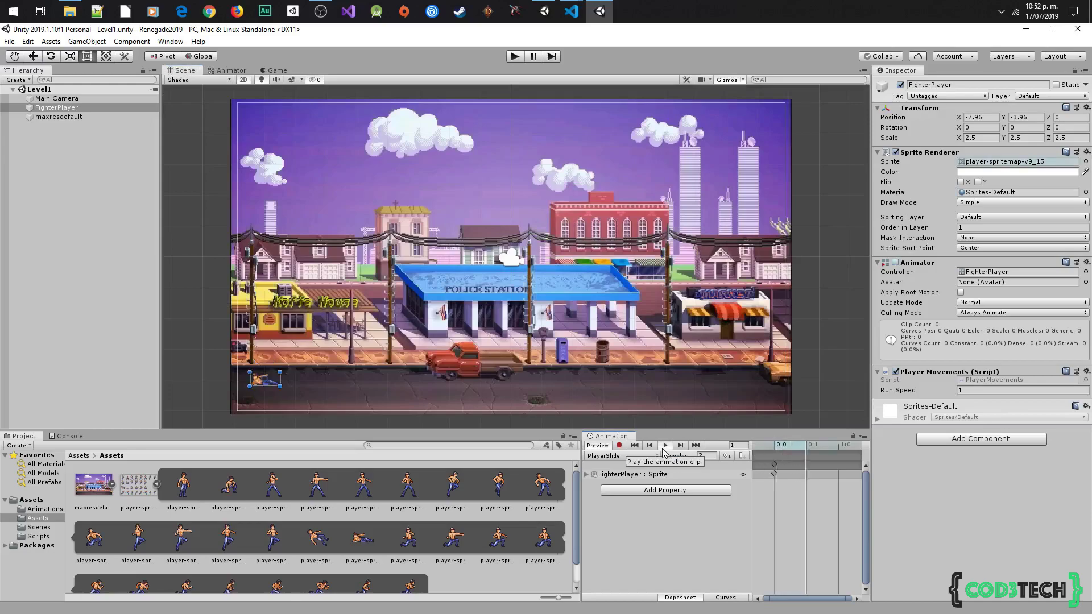
left_click(362, 543)
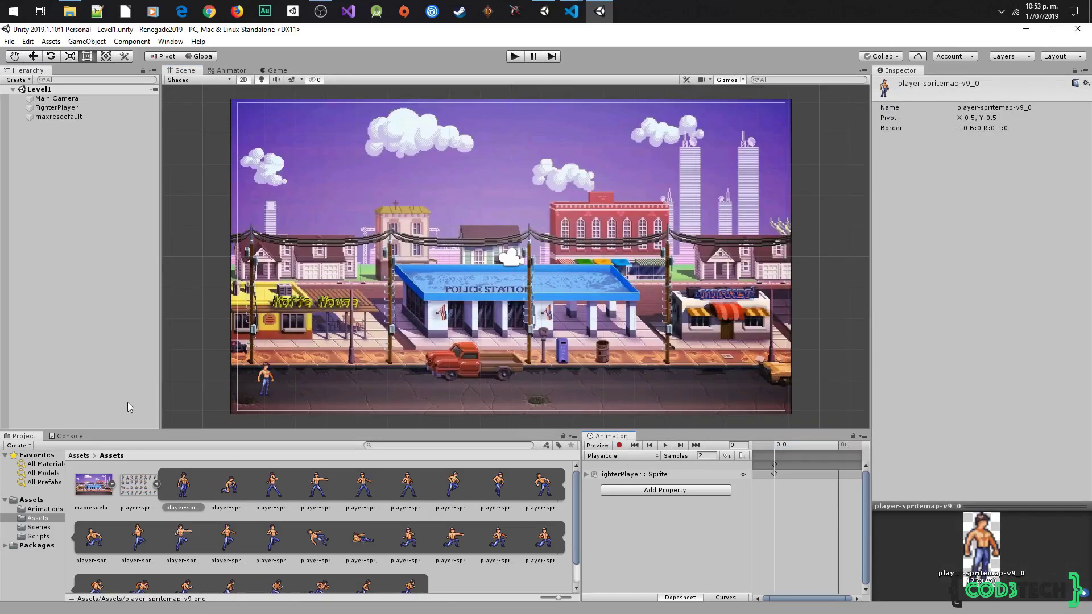
left_click(117, 253)
left_click(228, 71)
left_click_drag(759, 317, 770, 242)
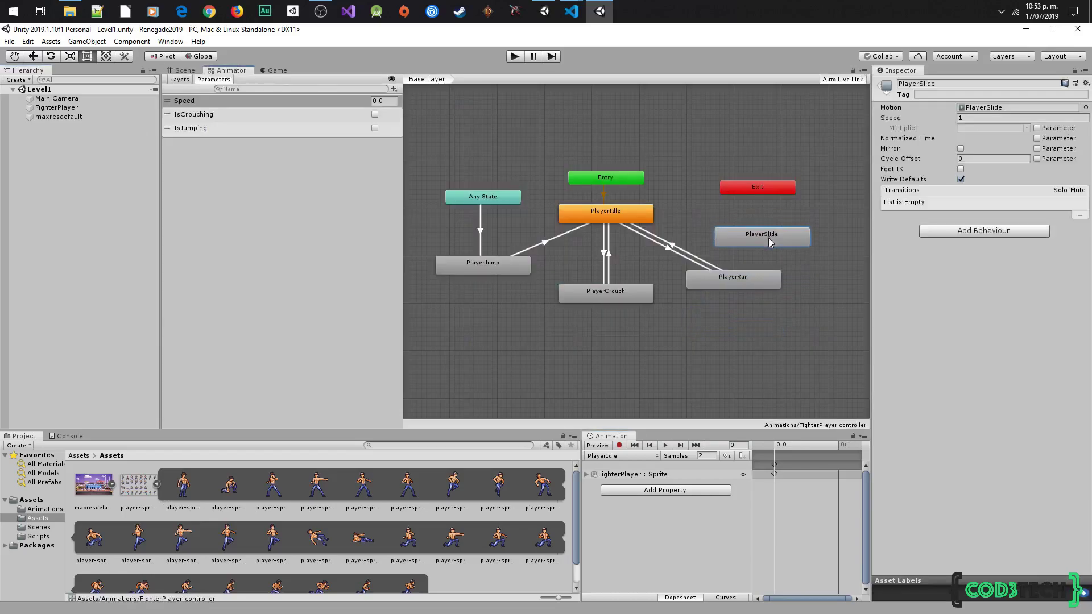
Place PlayerSlide beside PlayerRun and add a Bool parameter named IsSliding
left_click_drag(739, 283, 727, 299)
left_click_drag(762, 241, 779, 259)
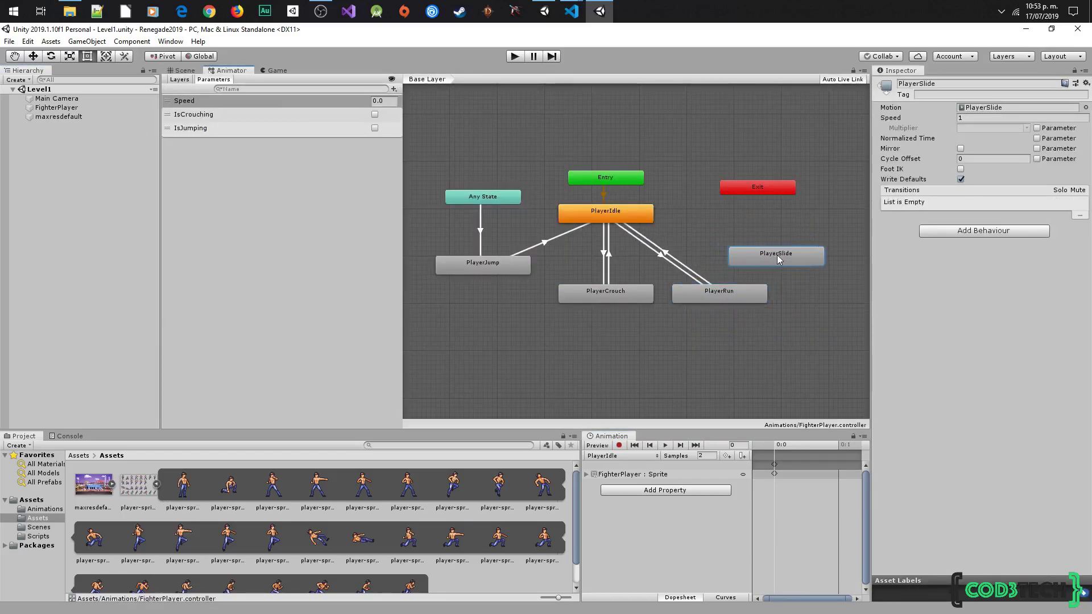
left_click(292, 172)
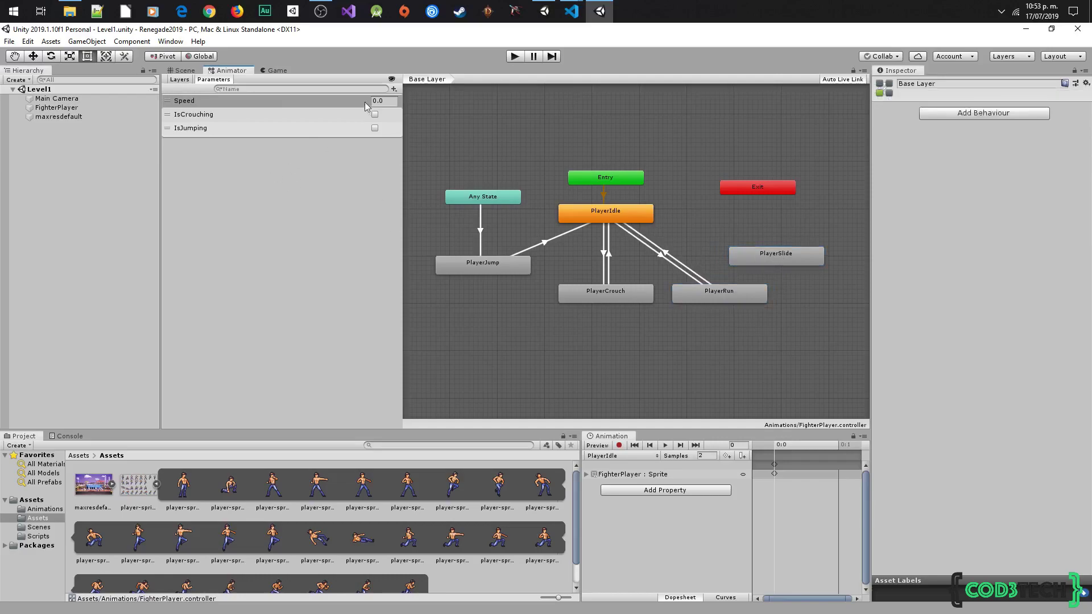
left_click(394, 89)
left_click(410, 130)
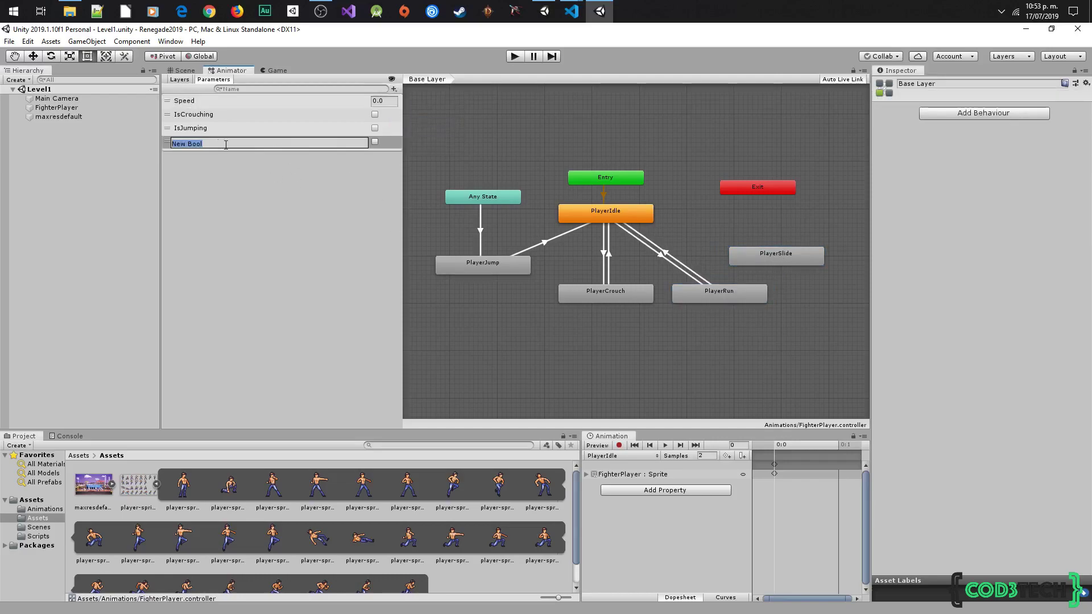
type("IsSliding")
key("Return")
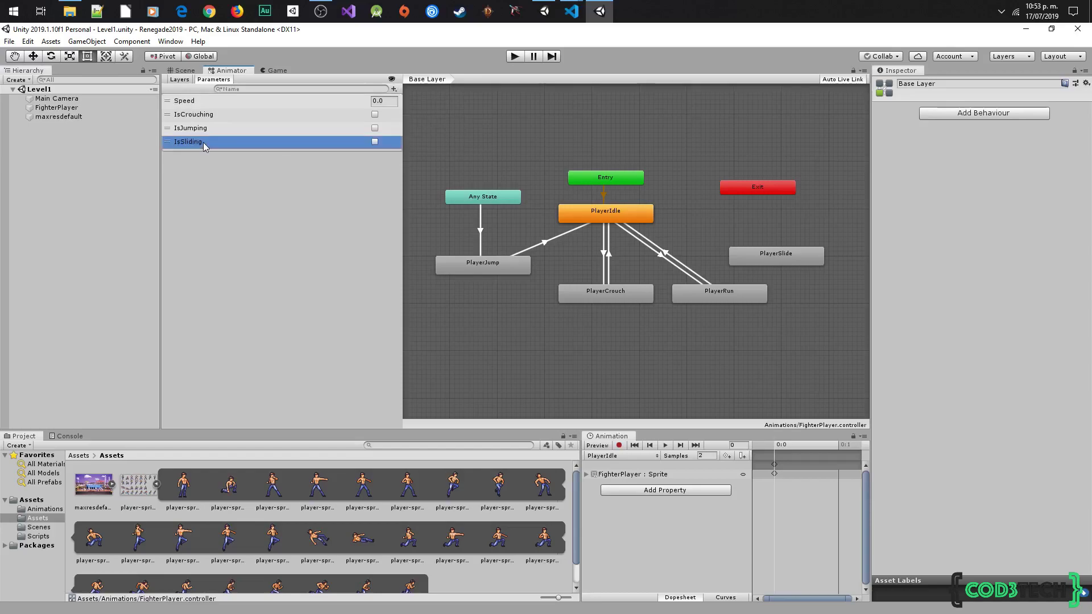
Create a PlayerIdle→PlayerSlide transition with no exit time and 0 duration
left_click(626, 215)
right_click(626, 215)
left_click(654, 220)
left_click(754, 258)
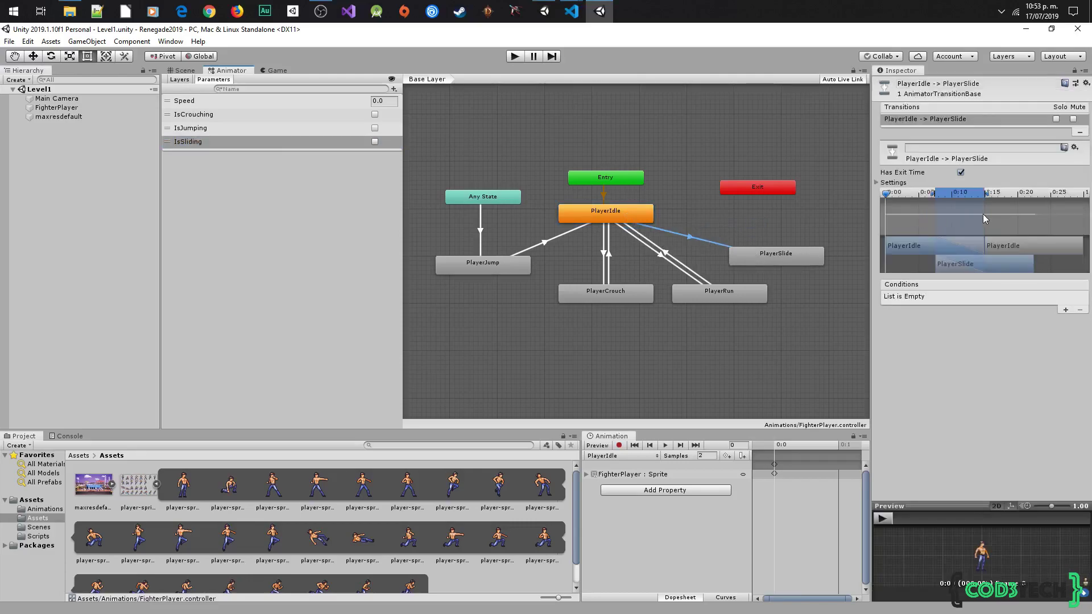
left_click(882, 183)
left_click(961, 173)
left_click(980, 214)
type("0")
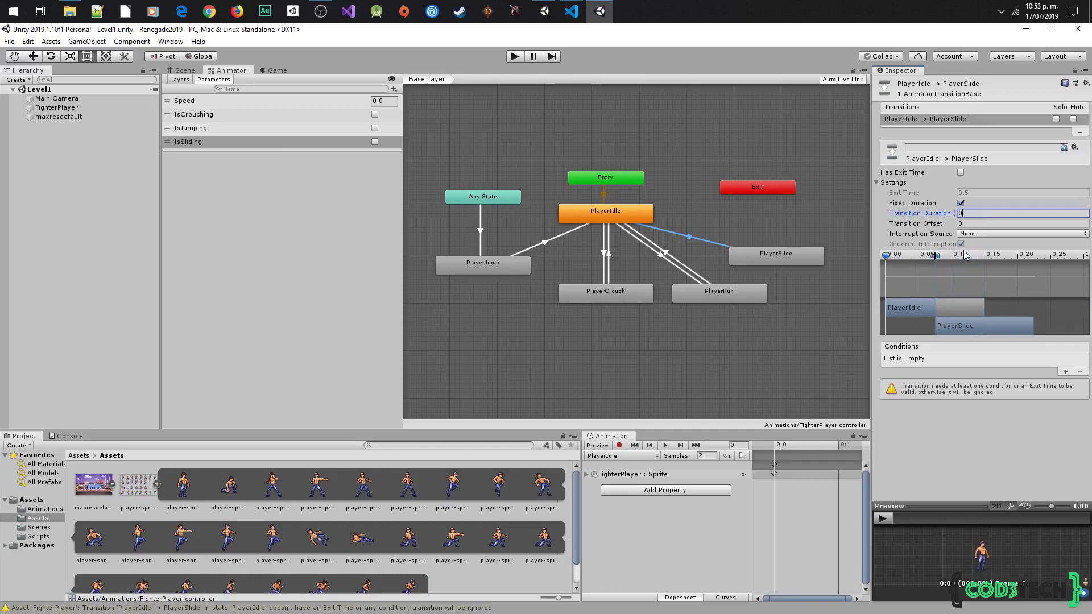
Add an IsSliding true condition to the PlayerIdle→PlayerSlide transition
left_click(1066, 372)
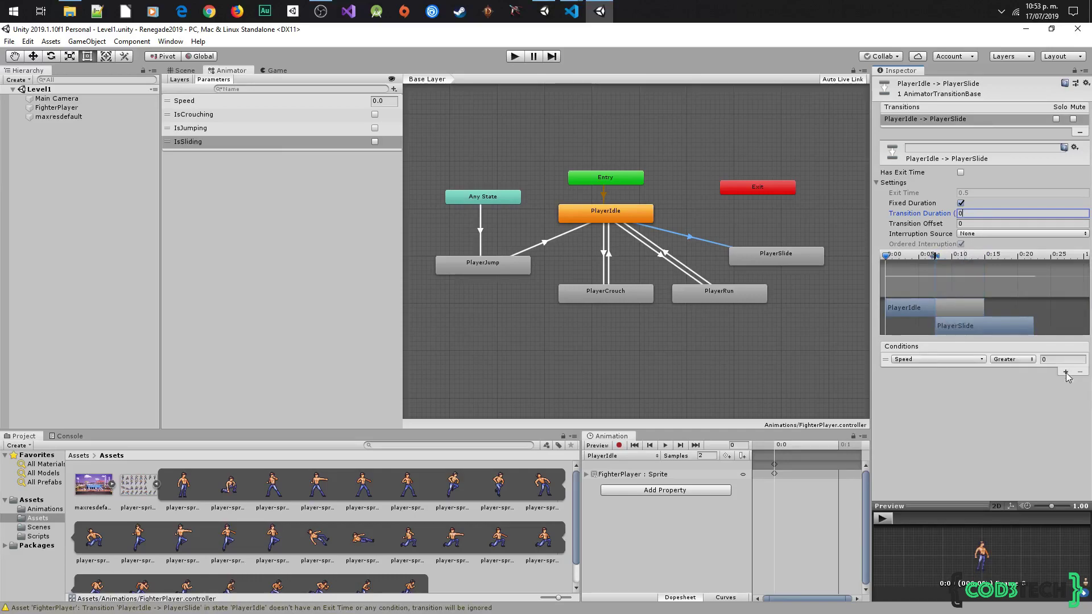
left_click(945, 360)
left_click(922, 416)
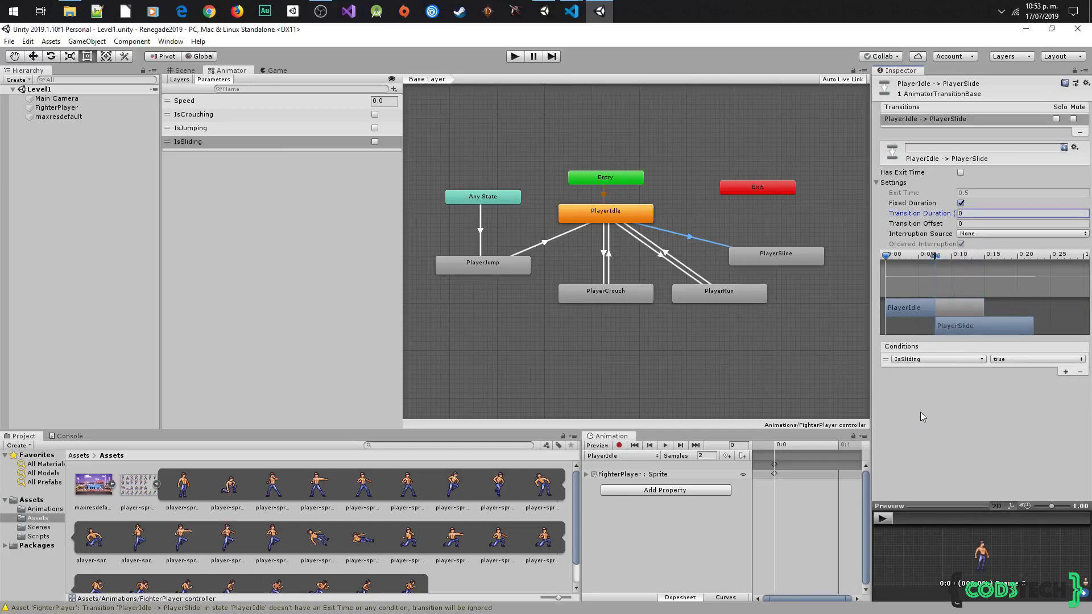
left_click(961, 421)
left_click(773, 261)
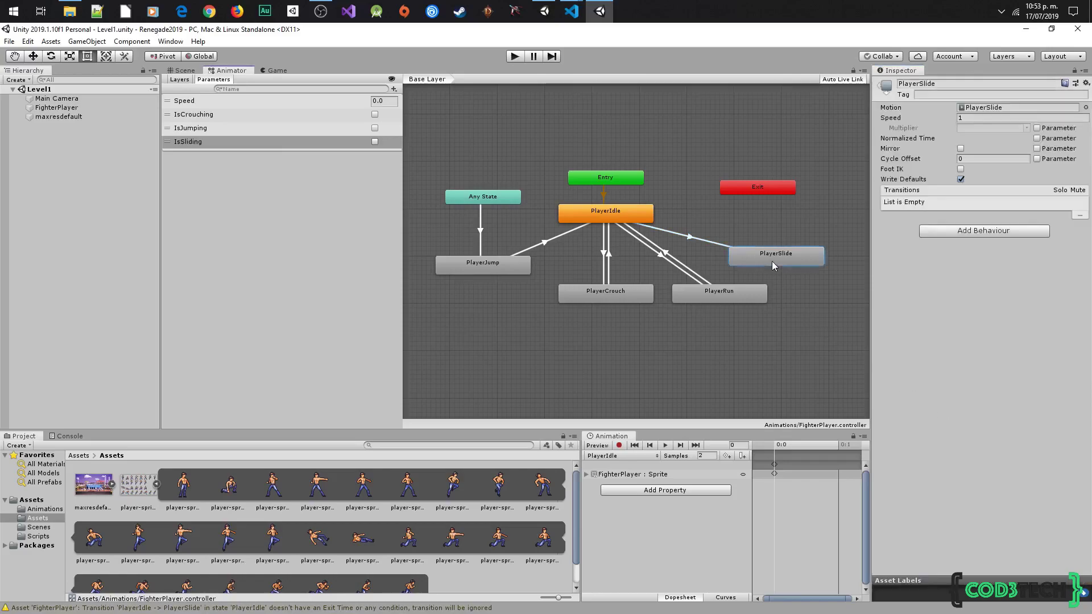
right_click(774, 256)
Create a PlayerSlide→PlayerIdle transition with no exit time and 0 duration
left_click(817, 264)
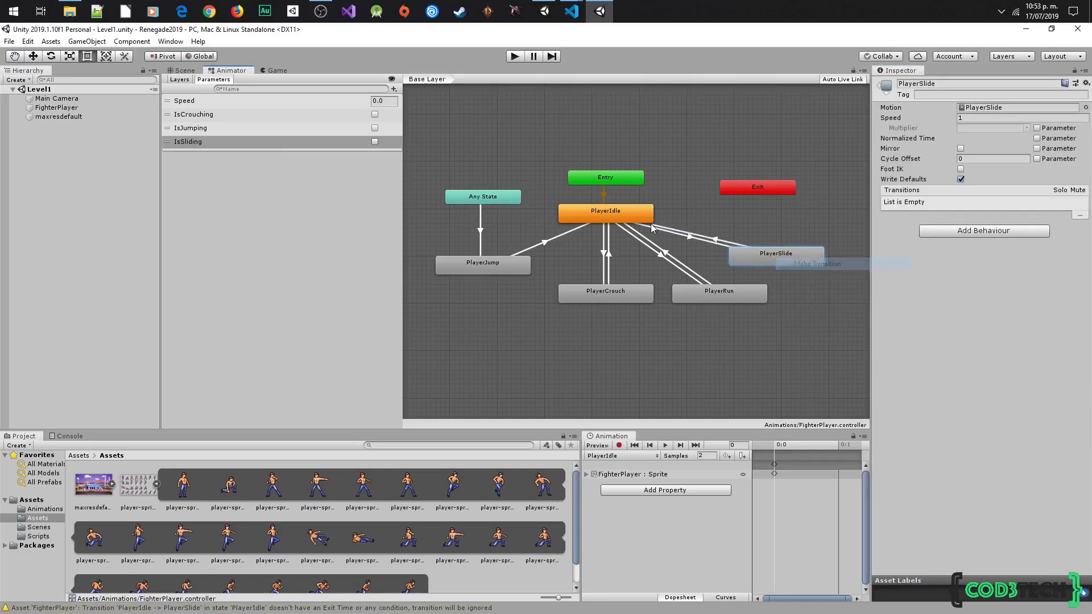
left_click(635, 216)
left_click(728, 245)
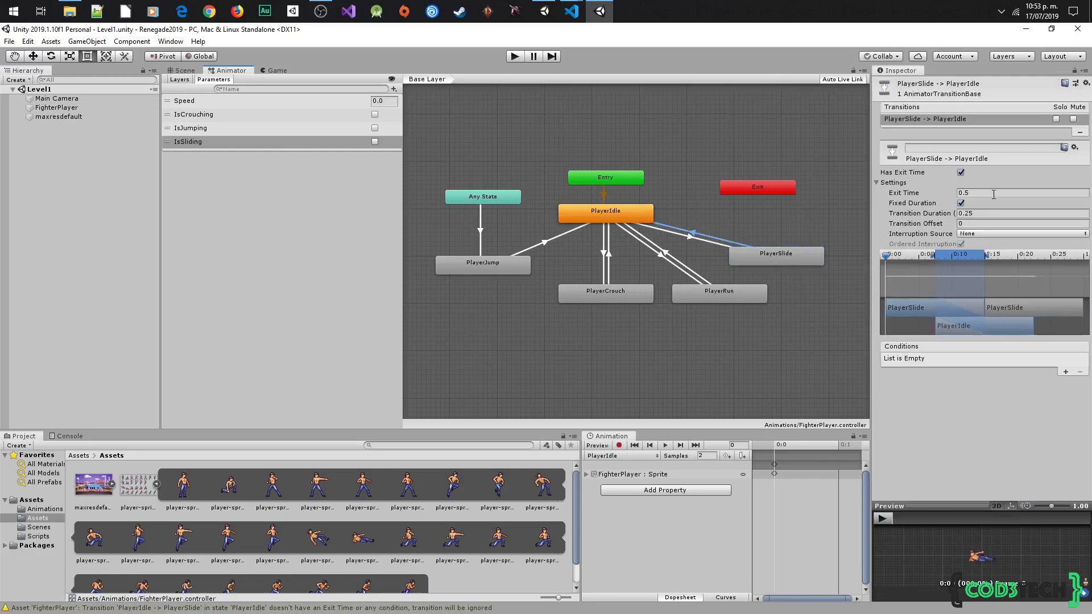
left_click(961, 172)
left_click(980, 214)
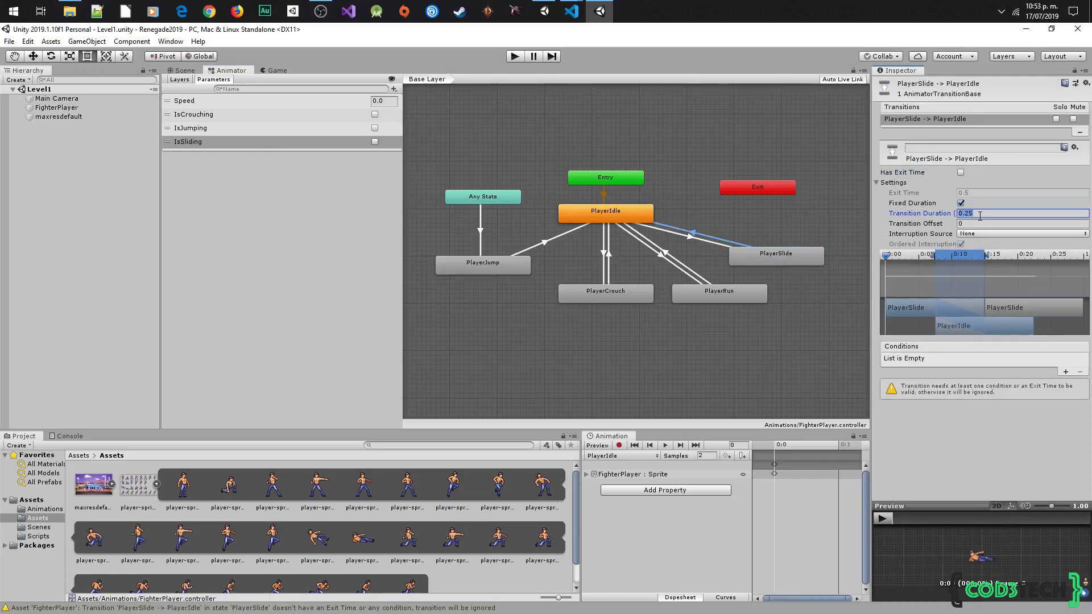
type("0")
key("Tab")
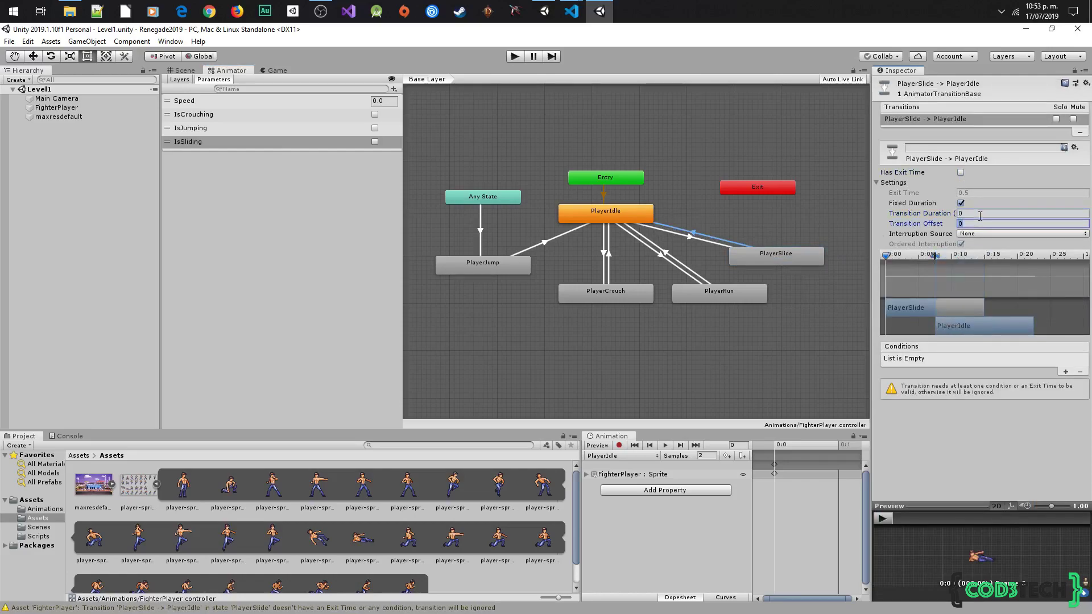
Add an IsSliding false condition to it and dock the Game view beside the graph
left_click(1065, 372)
left_click(971, 360)
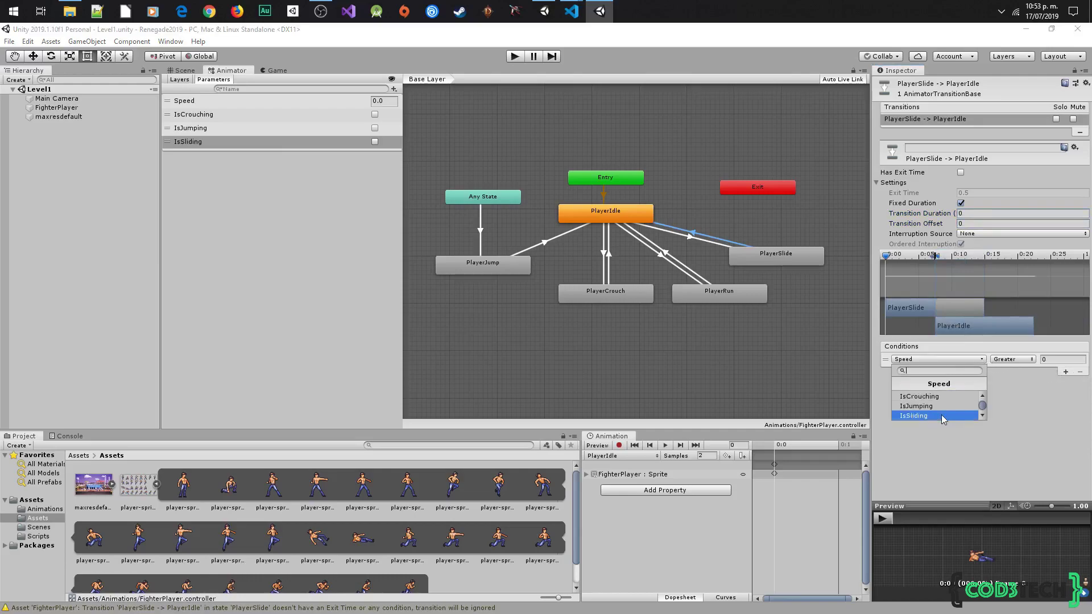
left_click(944, 416)
left_click(1007, 359)
left_click(1013, 384)
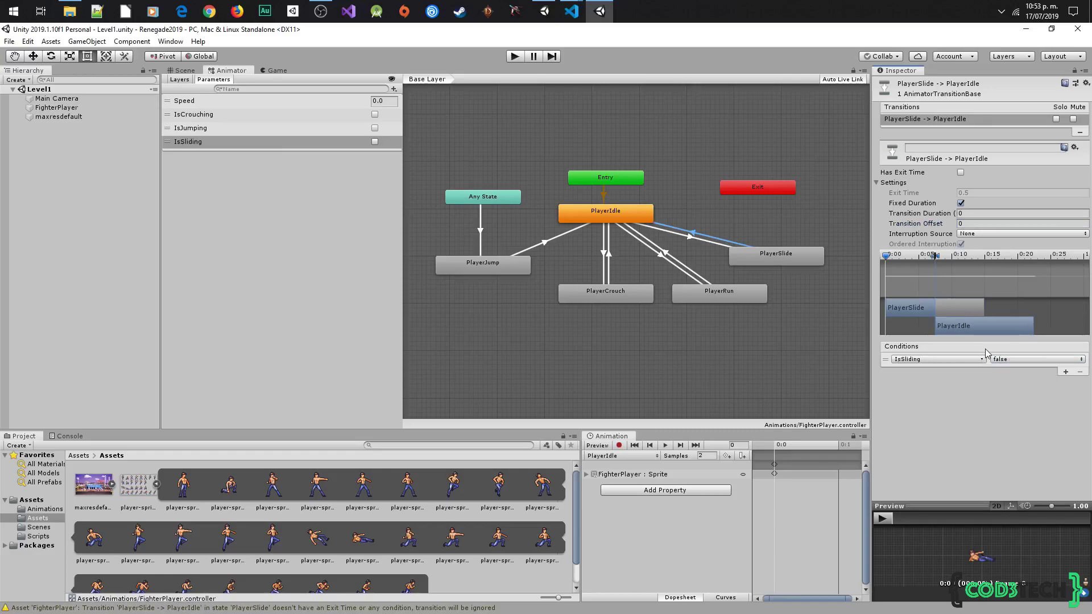
left_click(275, 71)
left_click_drag(272, 70, 755, 292)
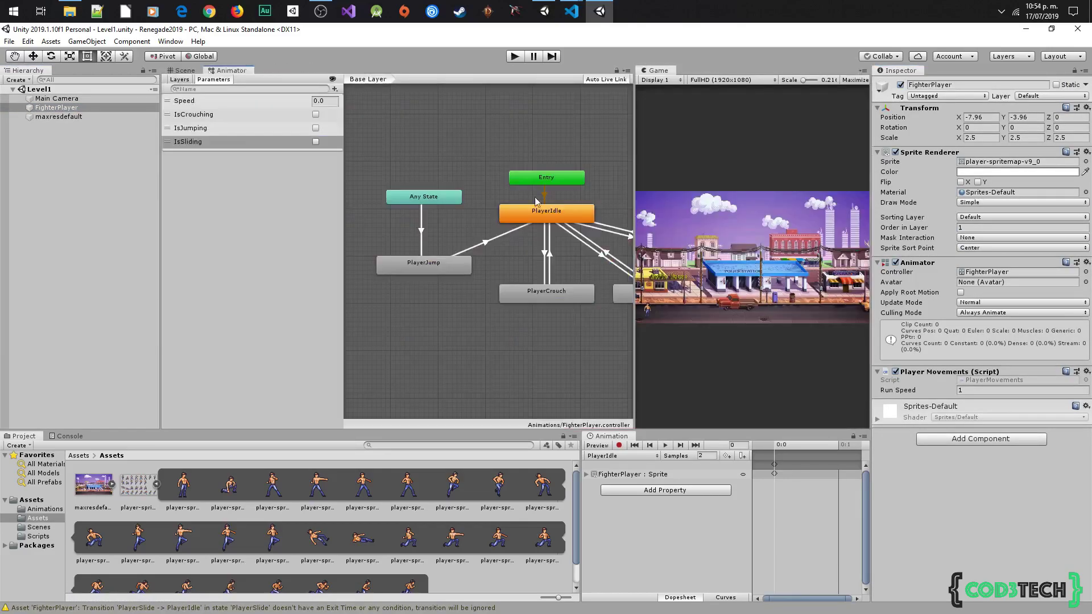
Play-test toggling IsSliding on and off, stop play mode, and re-dock the Game view
left_click(519, 55)
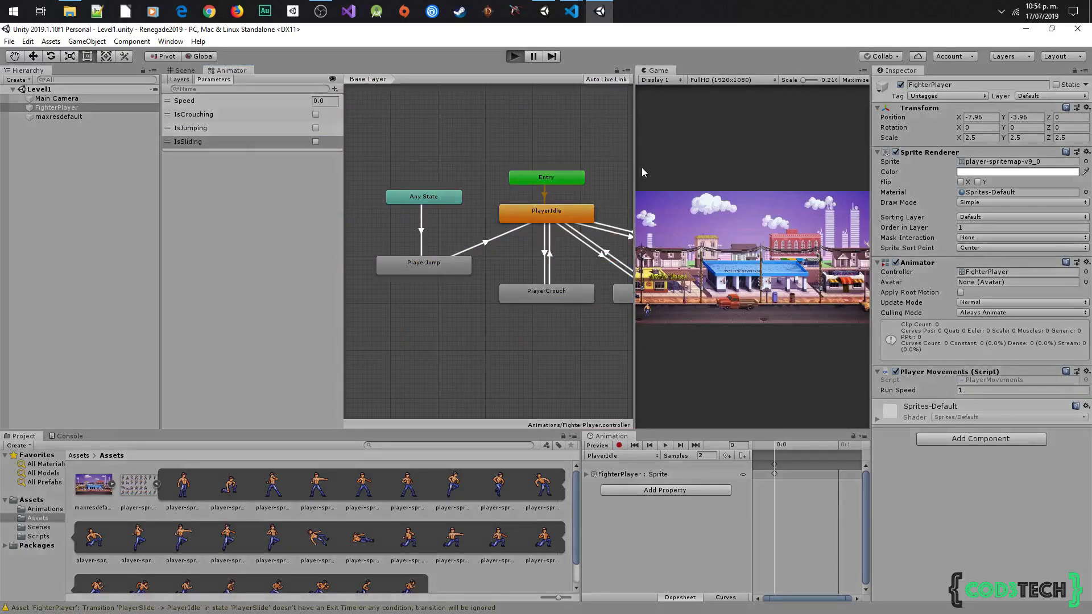
left_click_drag(633, 167, 493, 156)
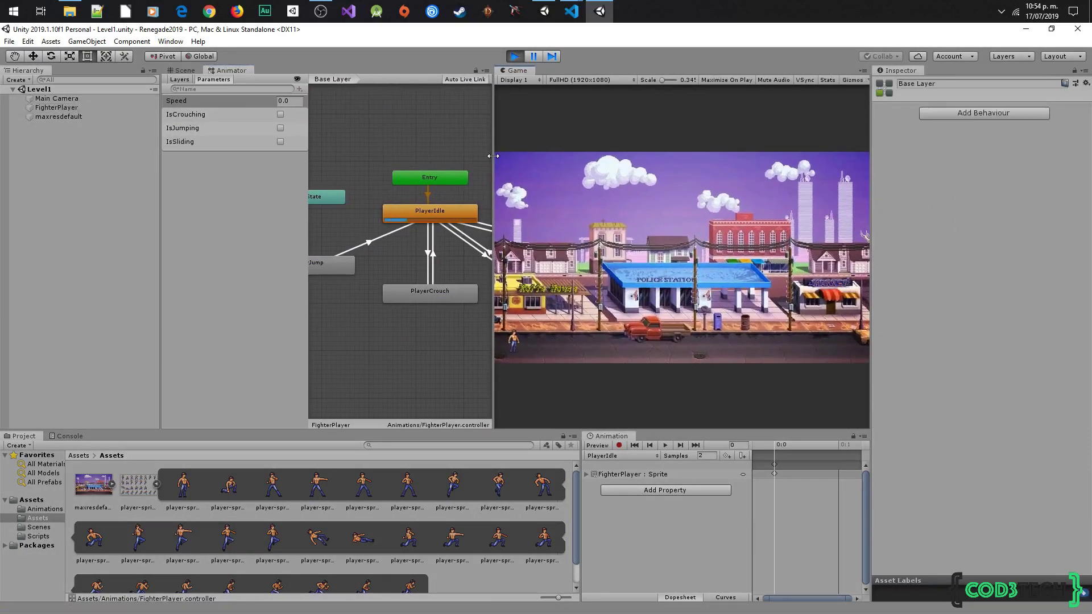
left_click(280, 142)
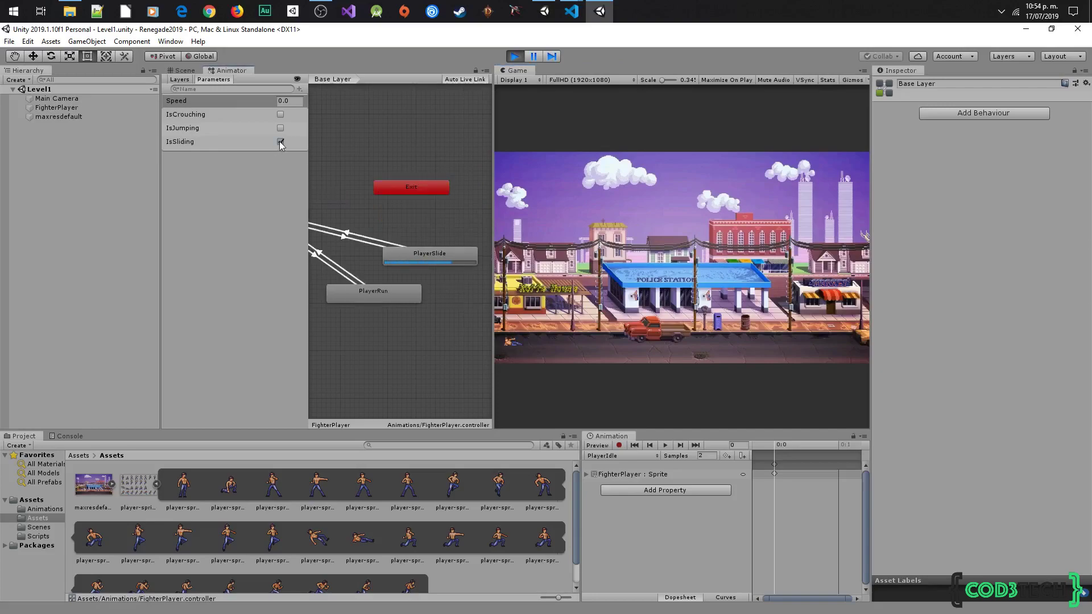
left_click(281, 142)
left_click(515, 56)
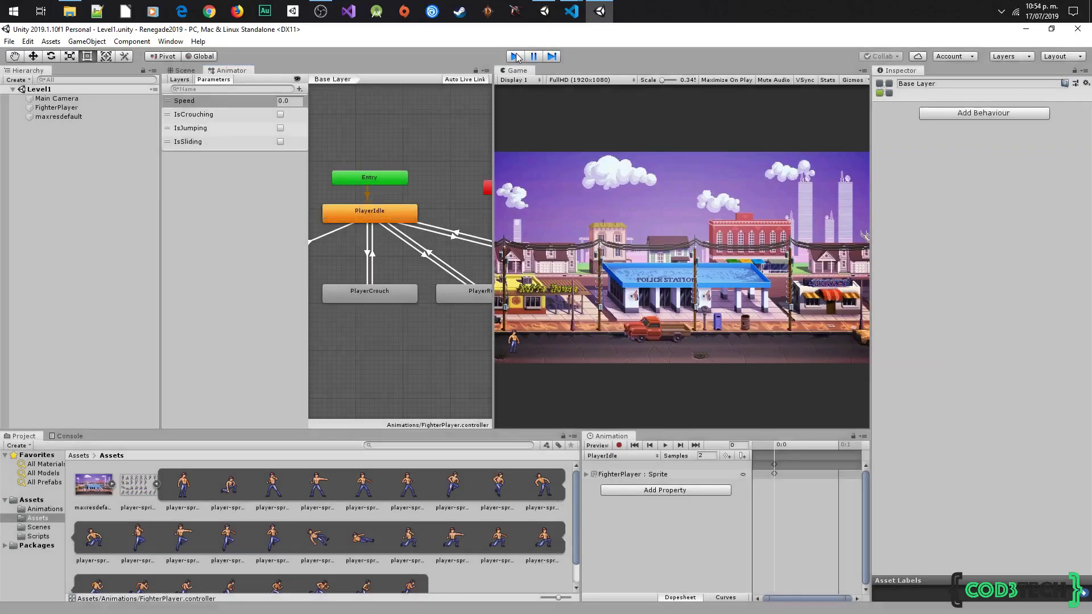
left_click_drag(515, 70, 333, 67)
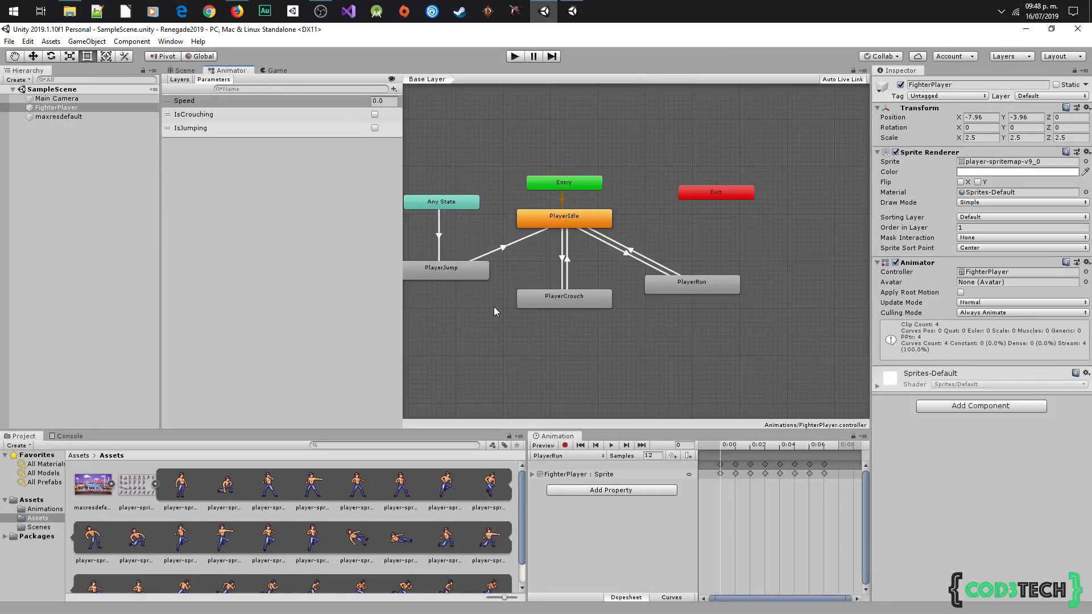
middle_click_drag(493, 307, 537, 302)
left_click_drag(431, 330, 810, 152)
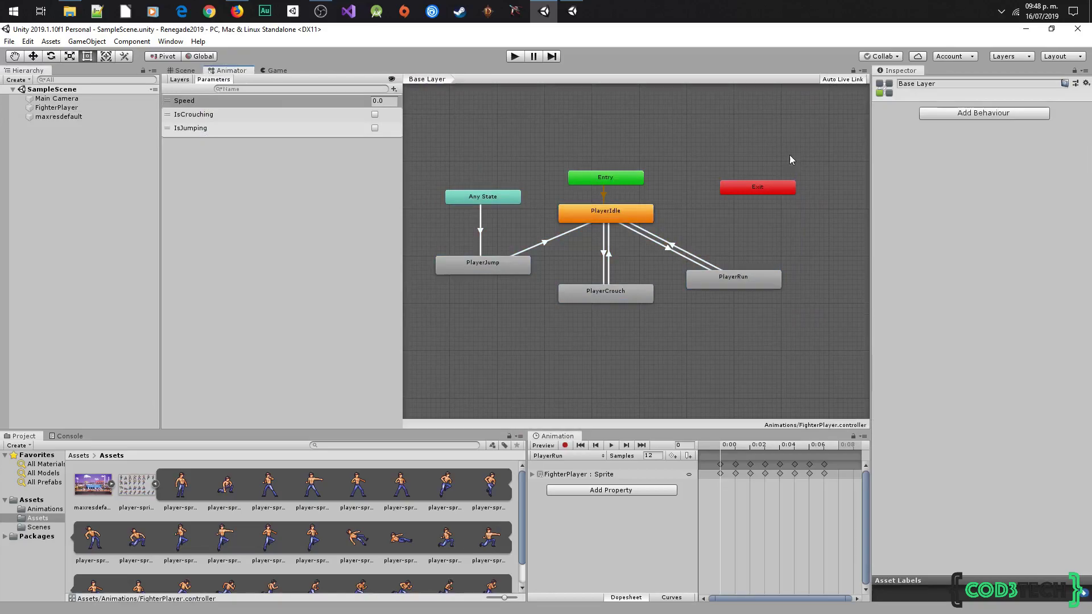
Switch to the Scene view and select FighterPlayer in the Hierarchy
left_click(186, 71)
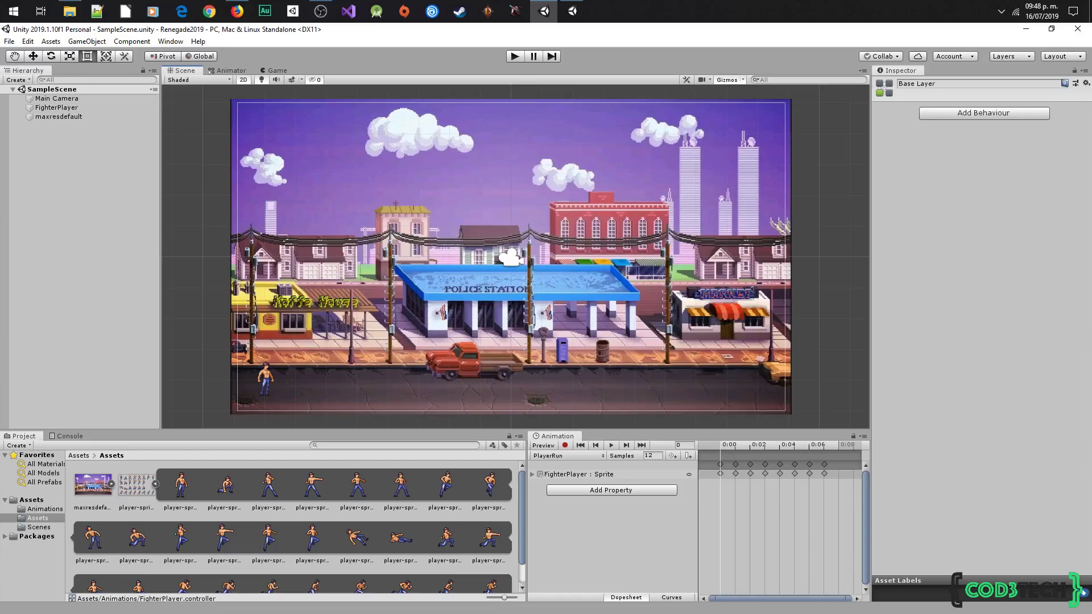
key("alt+Tab")
left_click(96, 108)
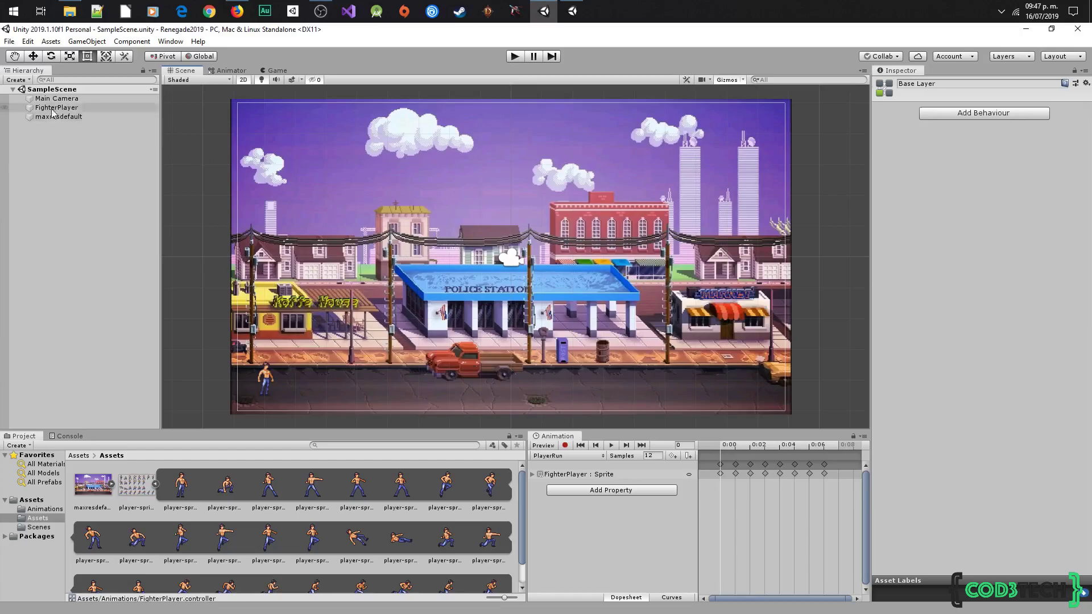